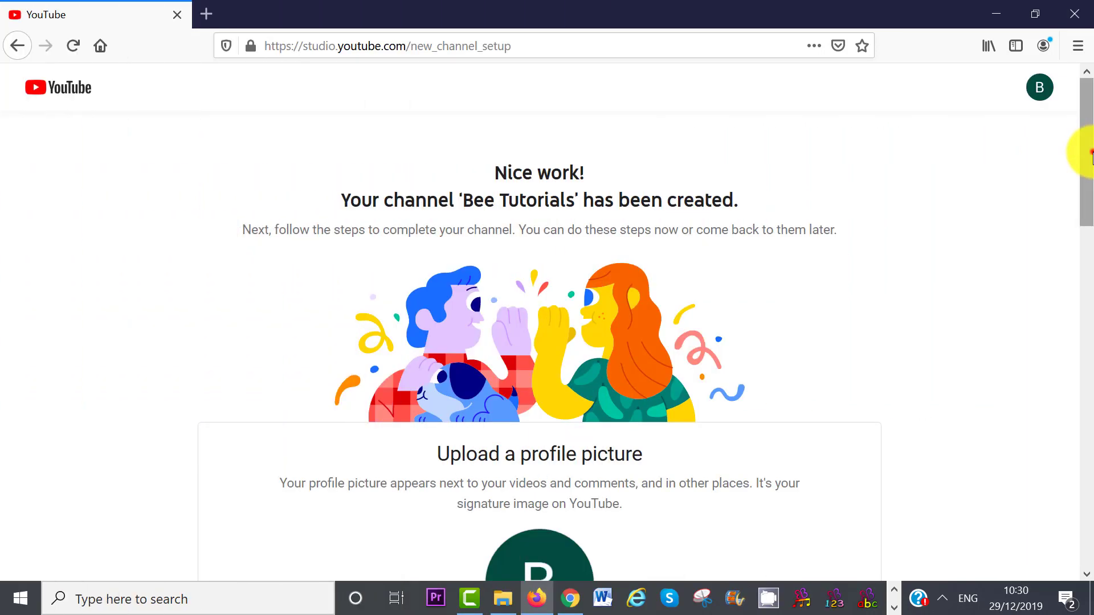
# Step: Leave the Bee Tutorials 2 channel page and go to the google.com home page
pyautogui.moveTo(1085, 152); pyautogui.dragTo(1086, 251)
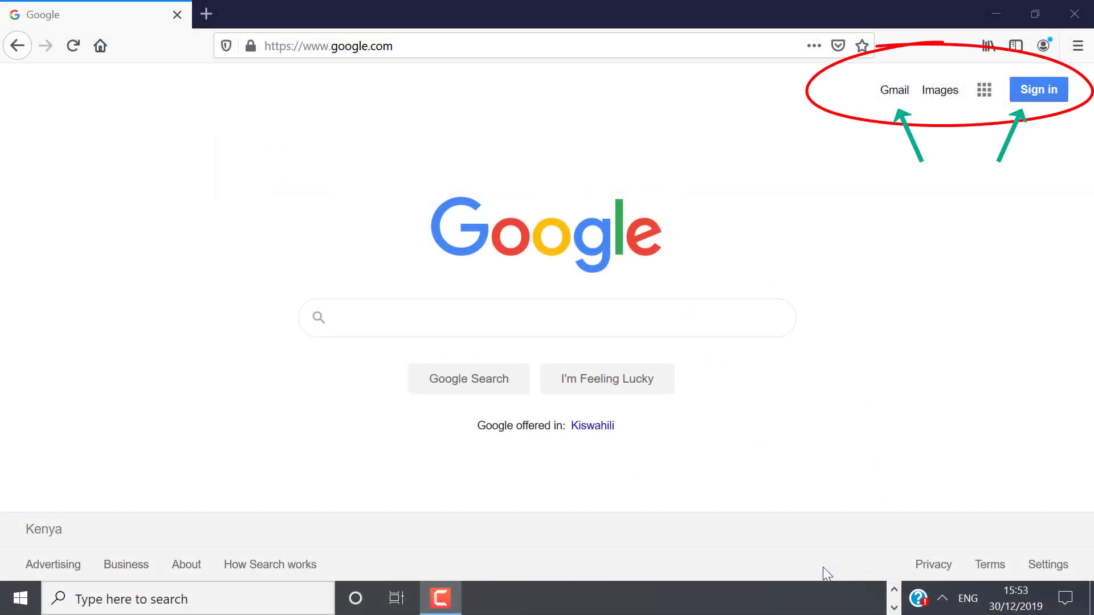
# Step: Sign in with a different account and start creating a new Google account
pyautogui.click(1035, 91)
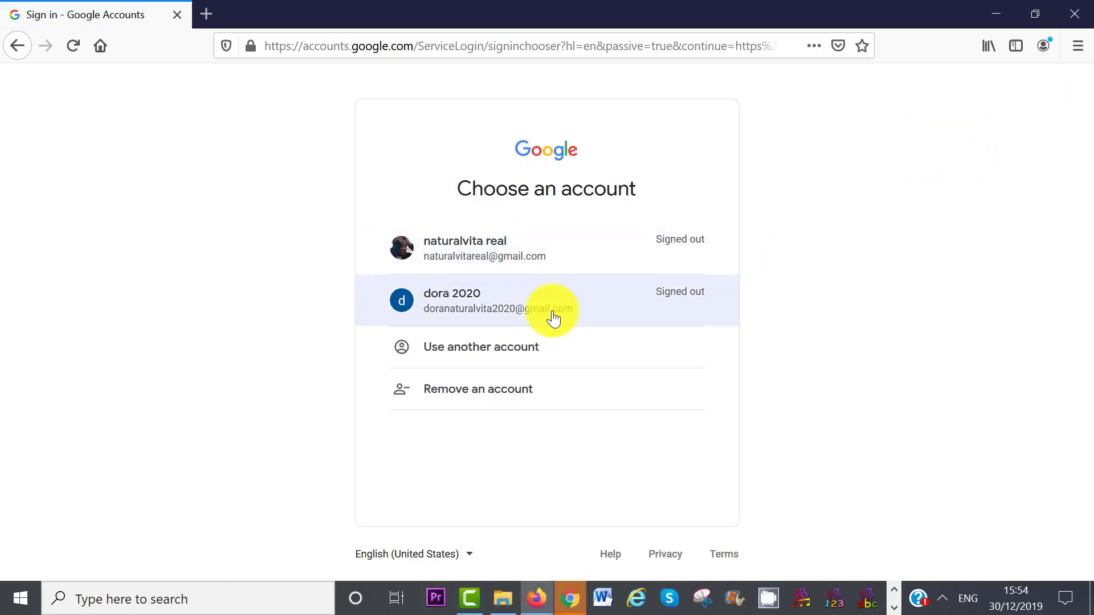
pyautogui.click(496, 346)
pyautogui.click(428, 448)
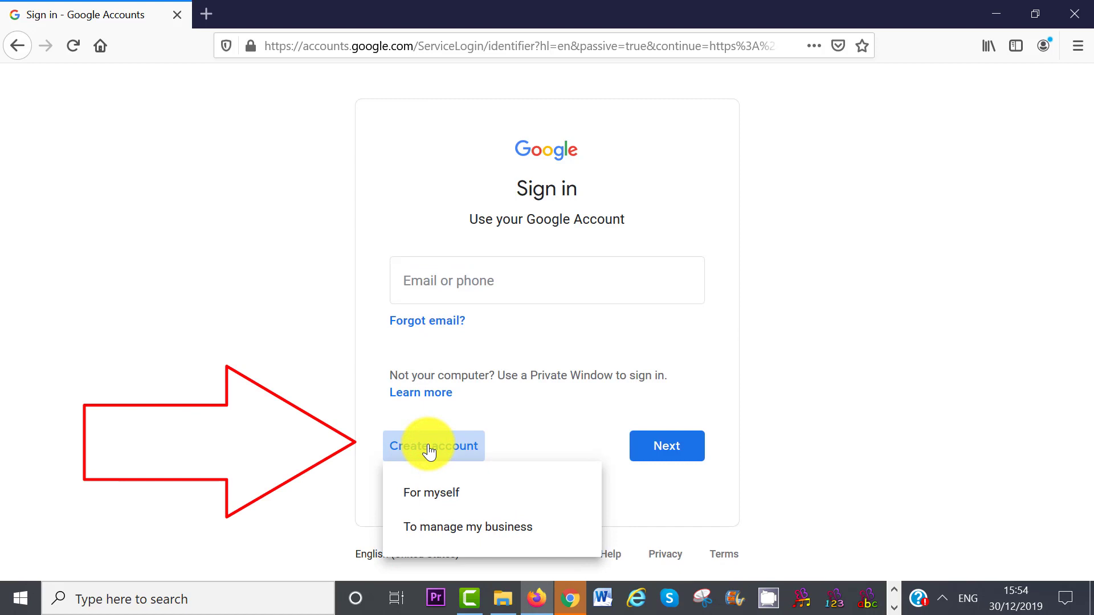
# Step: Choose personal use and enter the first name, last name, username and password
pyautogui.click(431, 497)
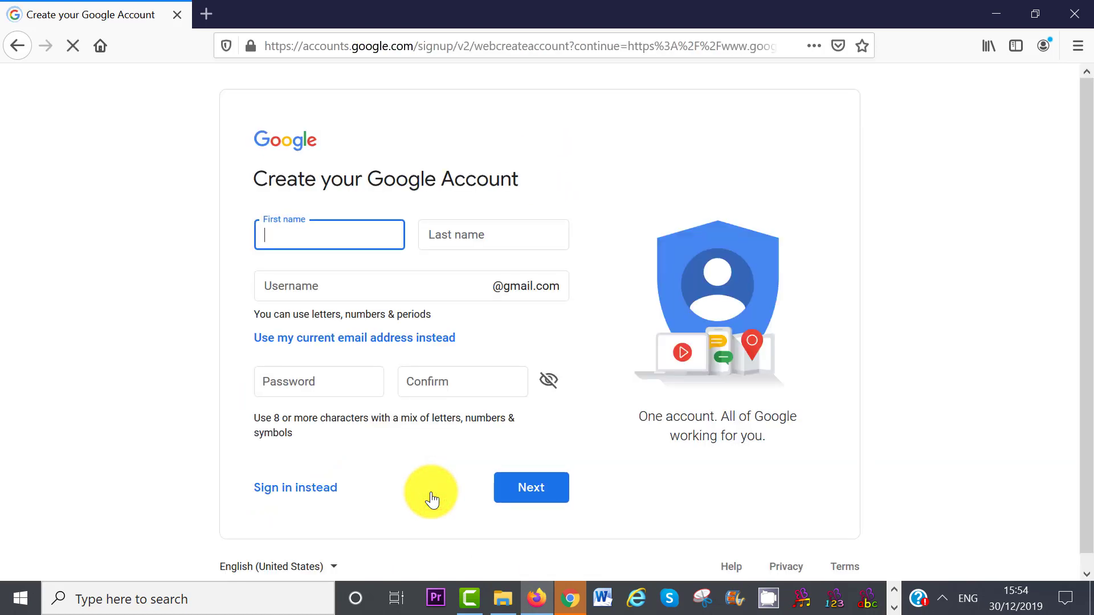
pyautogui.write('dora')
pyautogui.click(464, 238)
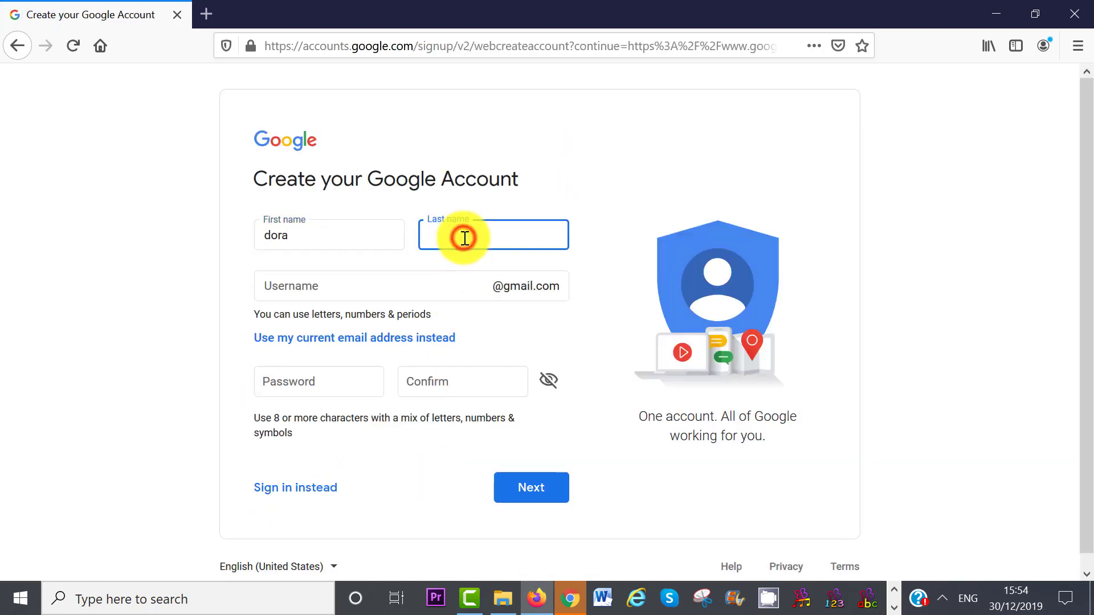
pyautogui.write('2020')
pyautogui.click(428, 285)
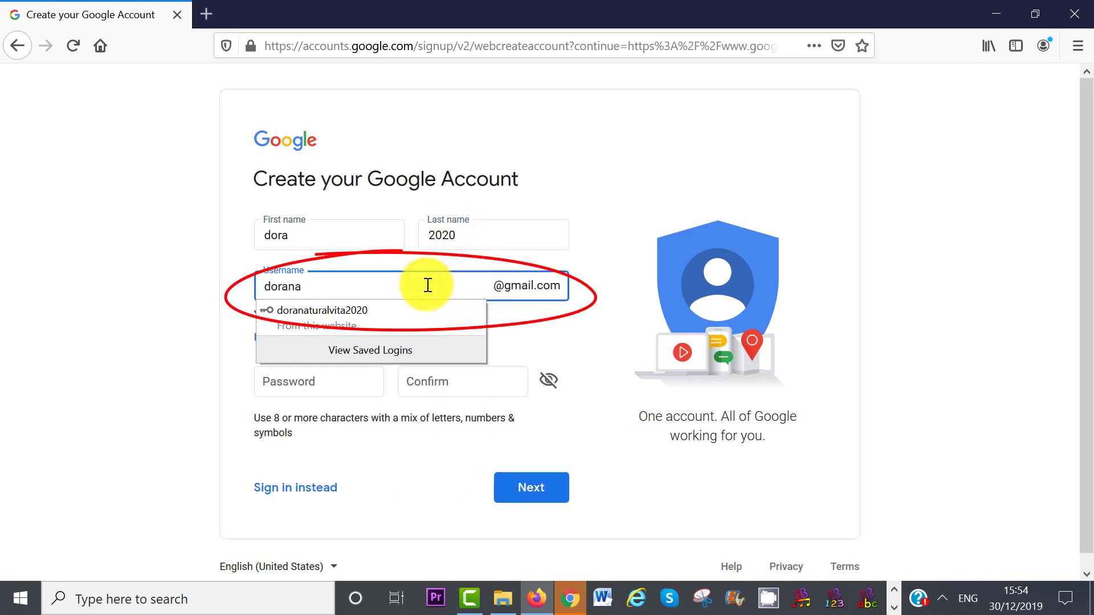
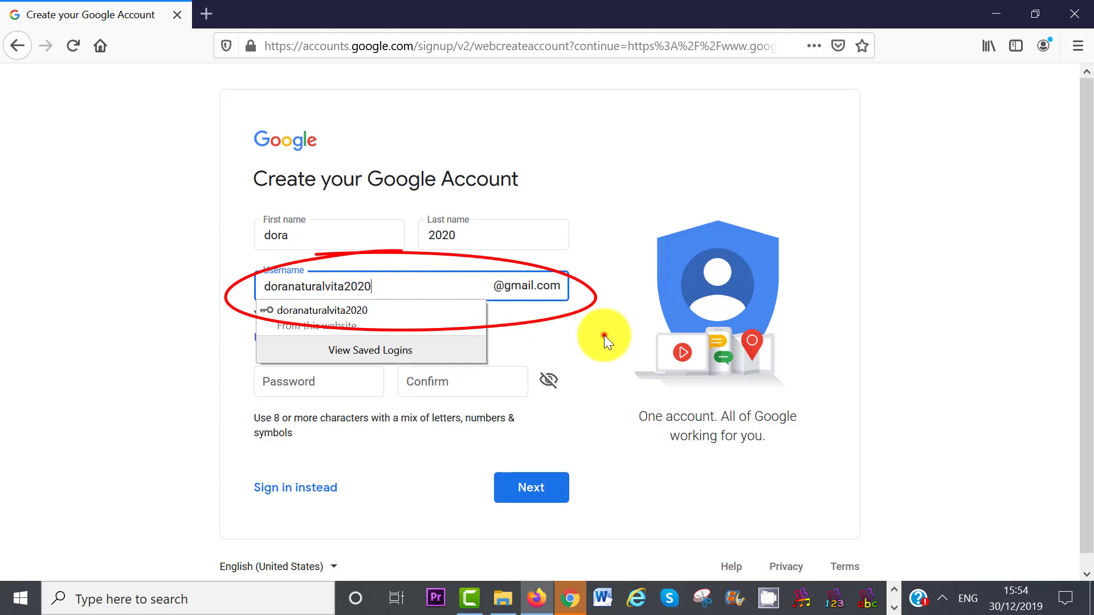
pyautogui.click(603, 335)
pyautogui.click(325, 383)
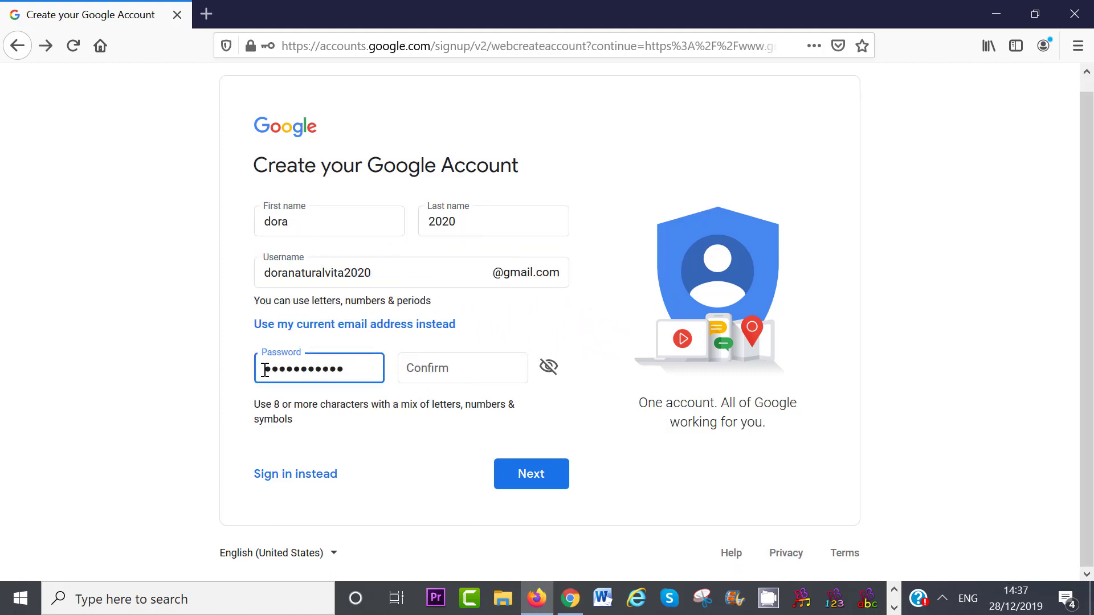
pyautogui.click(450, 373)
pyautogui.write('•••••••••')
# Step: Submit the details, skip phone verification, and accept the privacy terms to finish sign-up
pyautogui.click(529, 473)
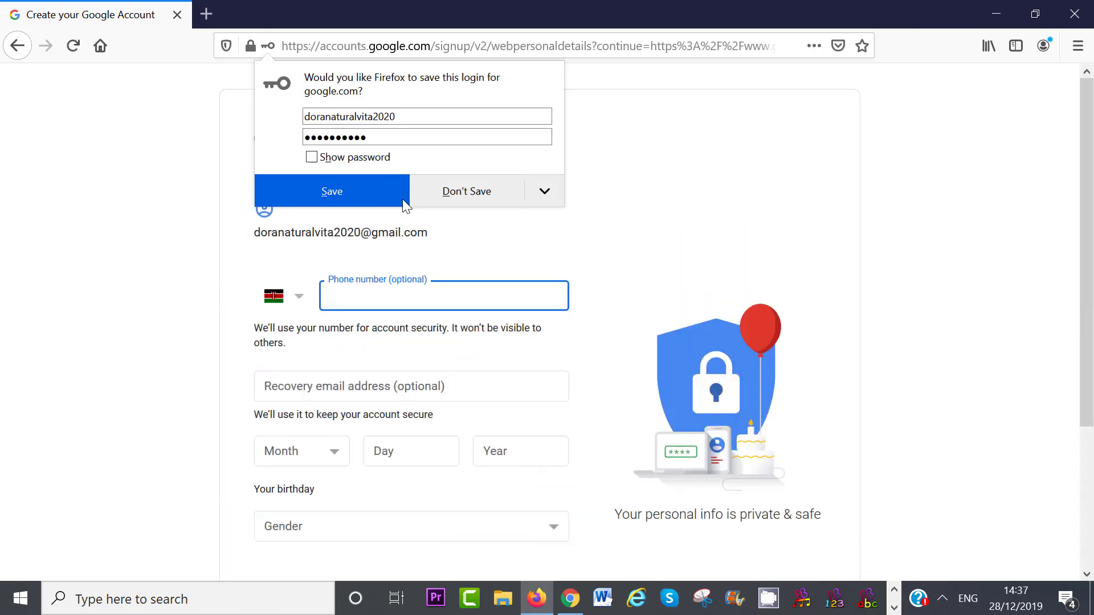
pyautogui.click(462, 197)
pyautogui.write('0791')
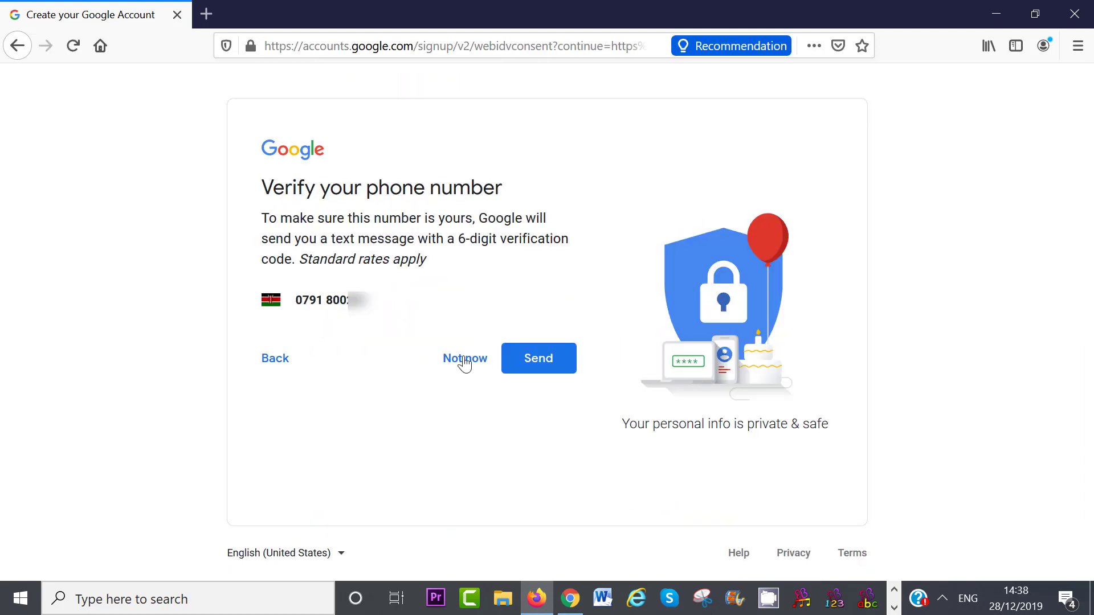
pyautogui.click(463, 360)
pyautogui.scroll(-2, 586, 215)
pyautogui.moveTo(586, 215); pyautogui.dragTo(593, 483)
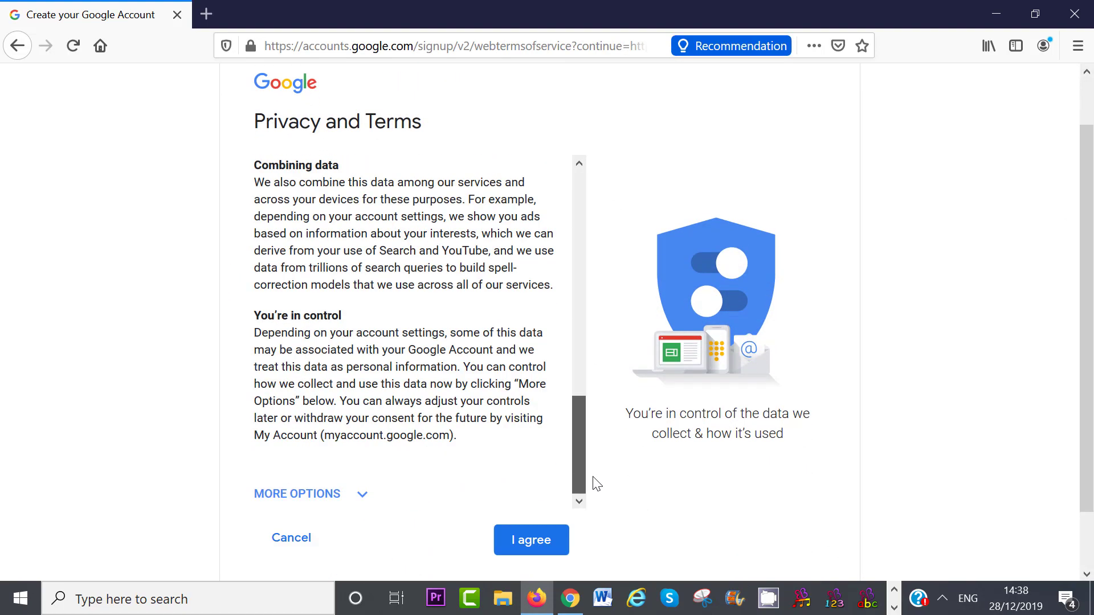
pyautogui.click(523, 544)
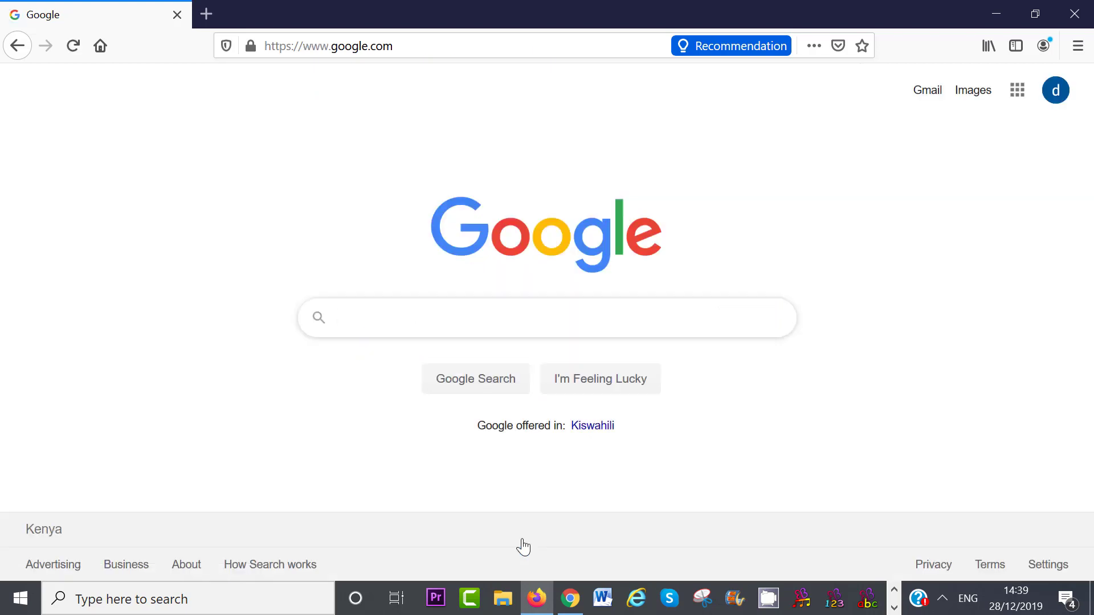
# Step: Open YouTube from the Google apps grid and choose Create a channel from the account menu
pyautogui.click(1017, 90)
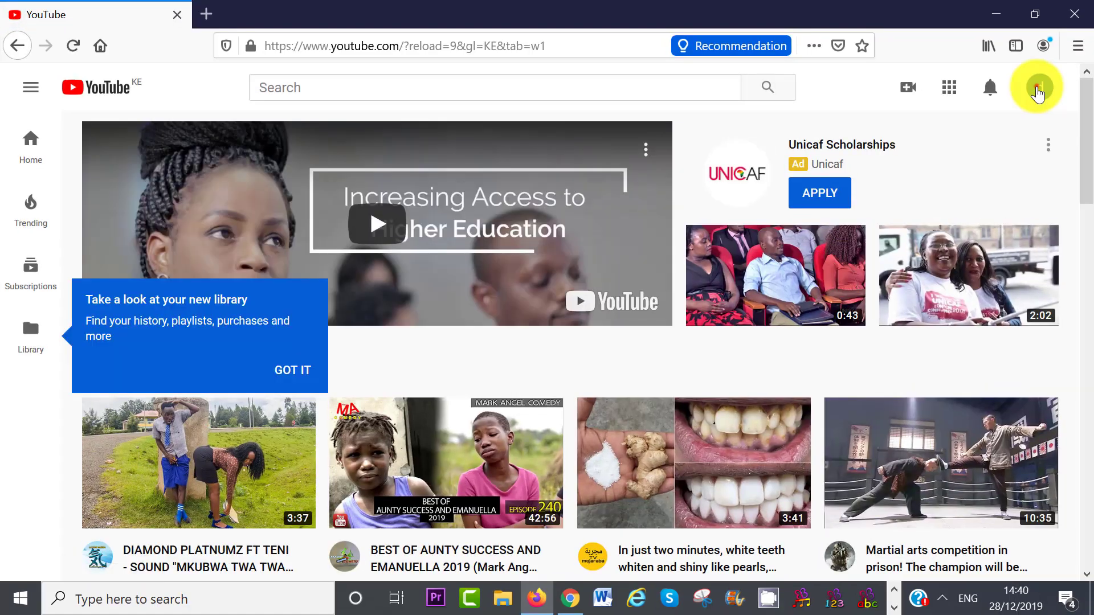
pyautogui.click(1039, 86)
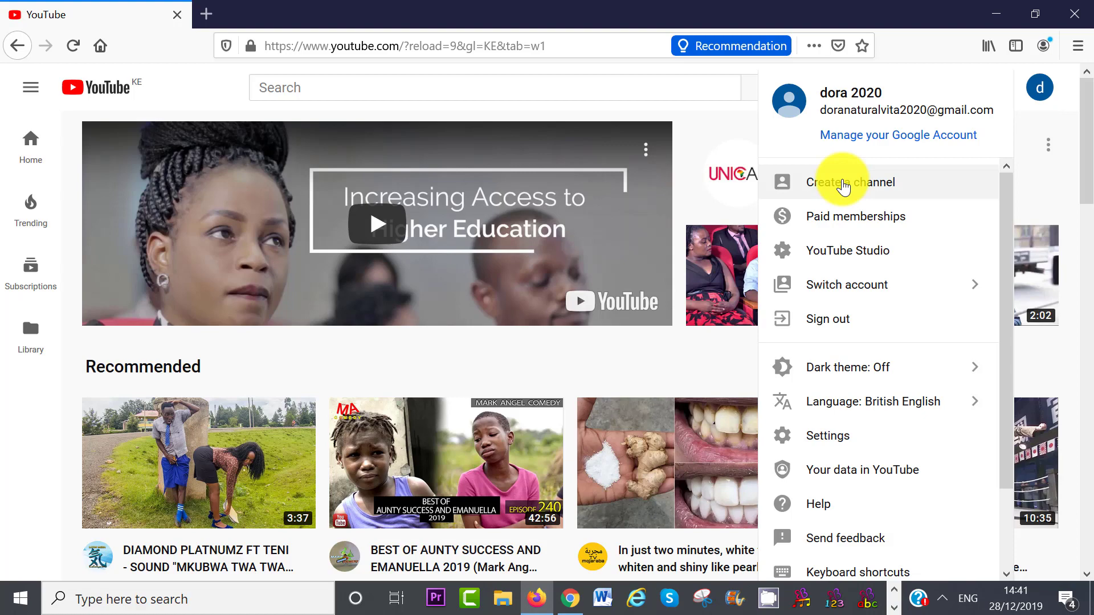
pyautogui.click(844, 183)
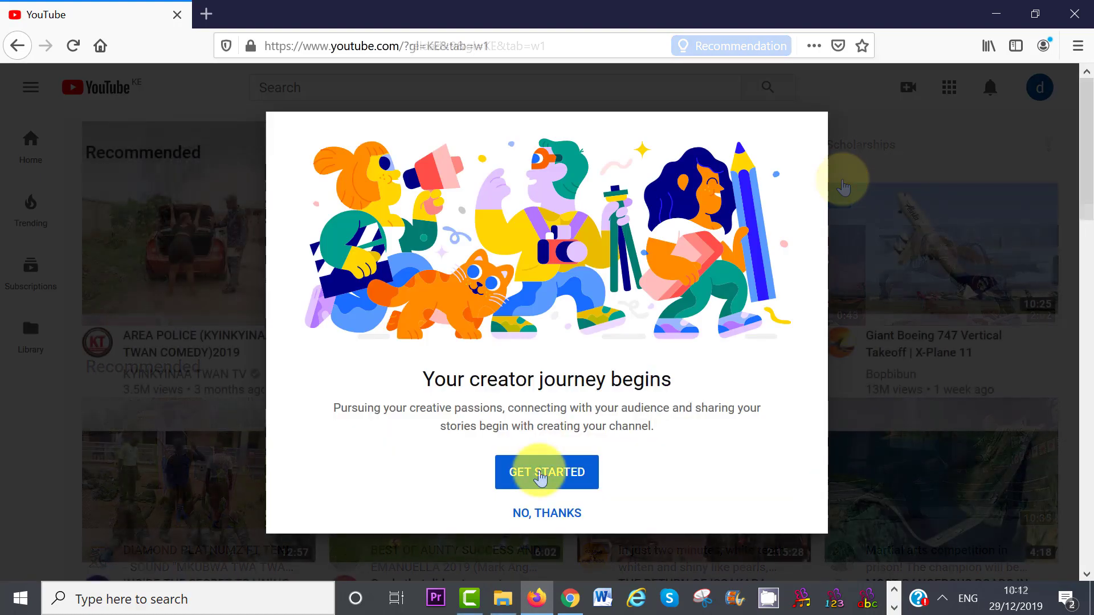
# Step: Choose a custom name, enter 'Bee Tutorials', tick the acknowledgement and create the channel
pyautogui.click(540, 477)
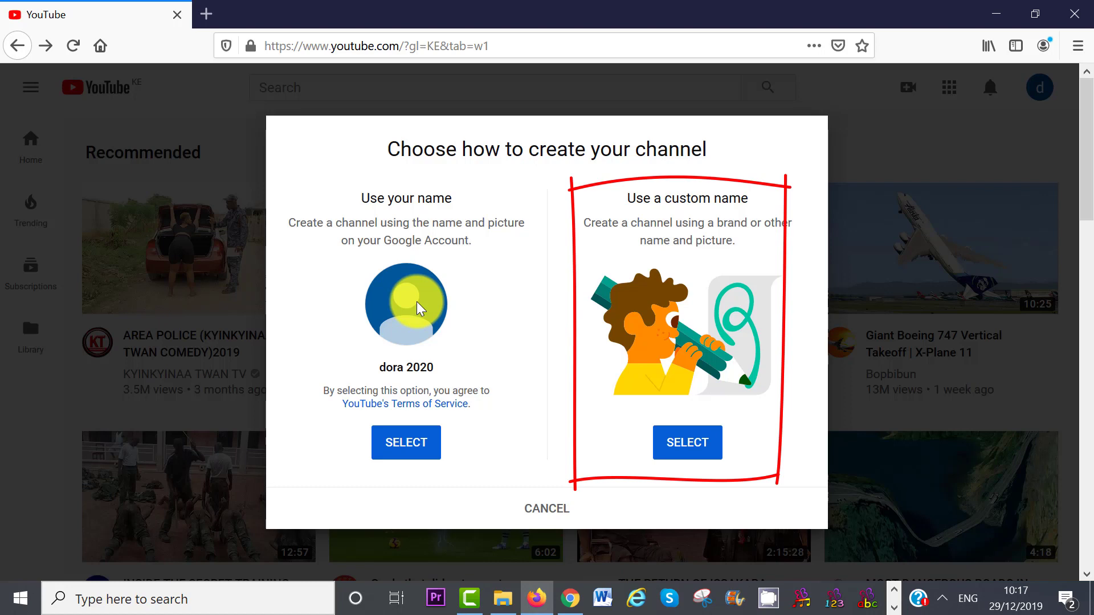
pyautogui.click(701, 443)
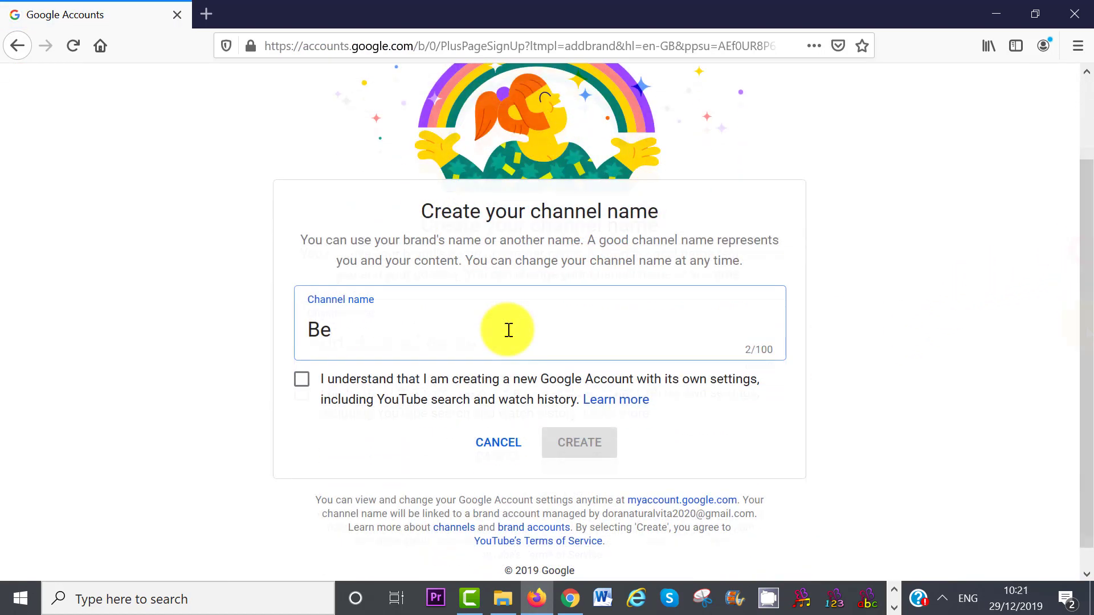
pyautogui.write('e Tutorials')
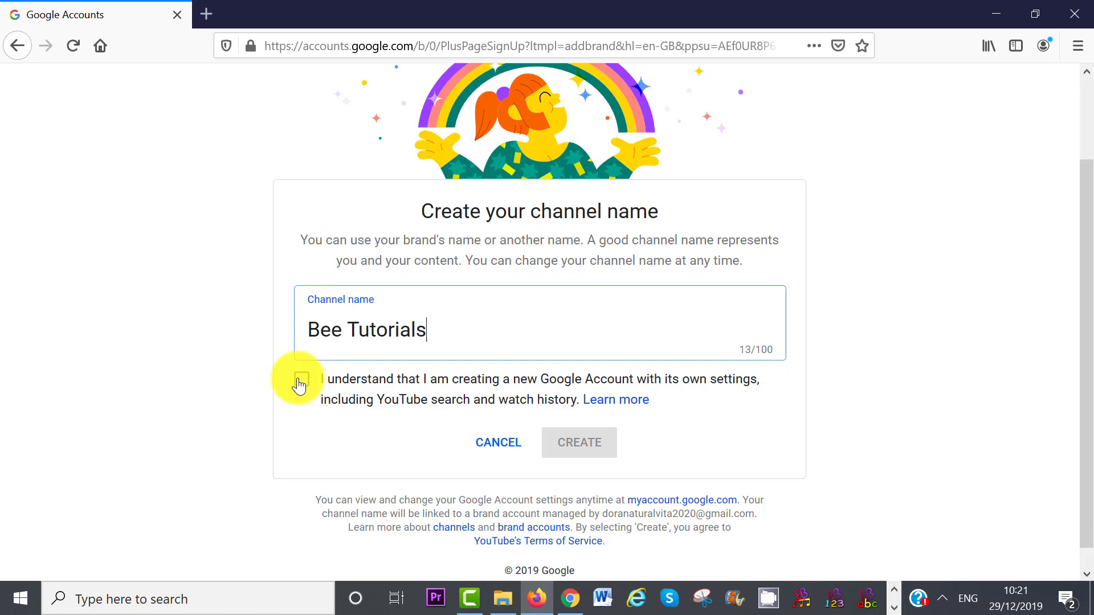
pyautogui.click(301, 380)
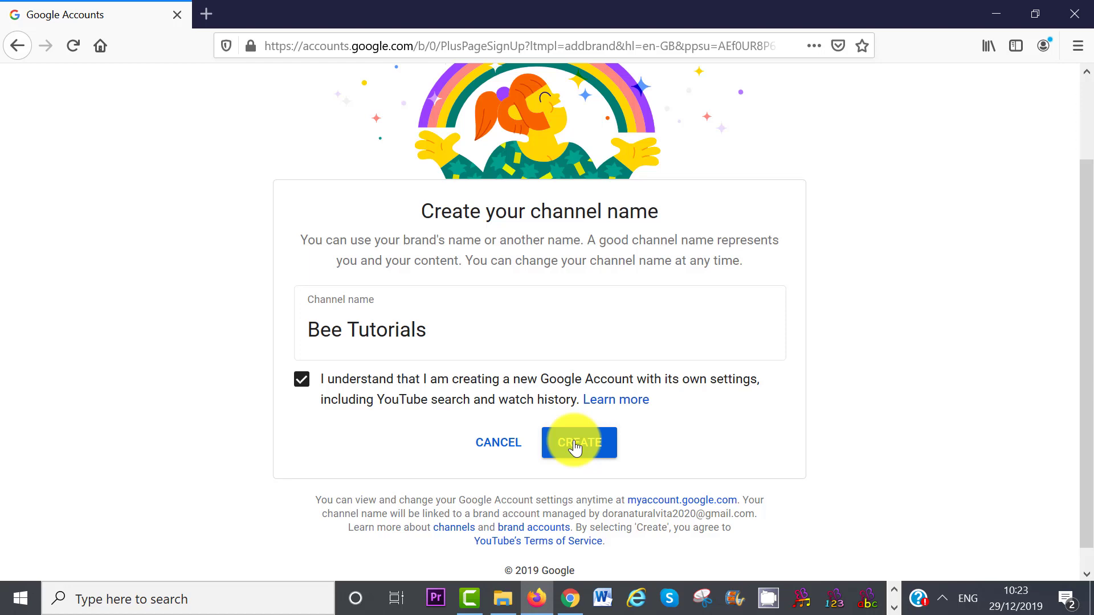
pyautogui.click(575, 447)
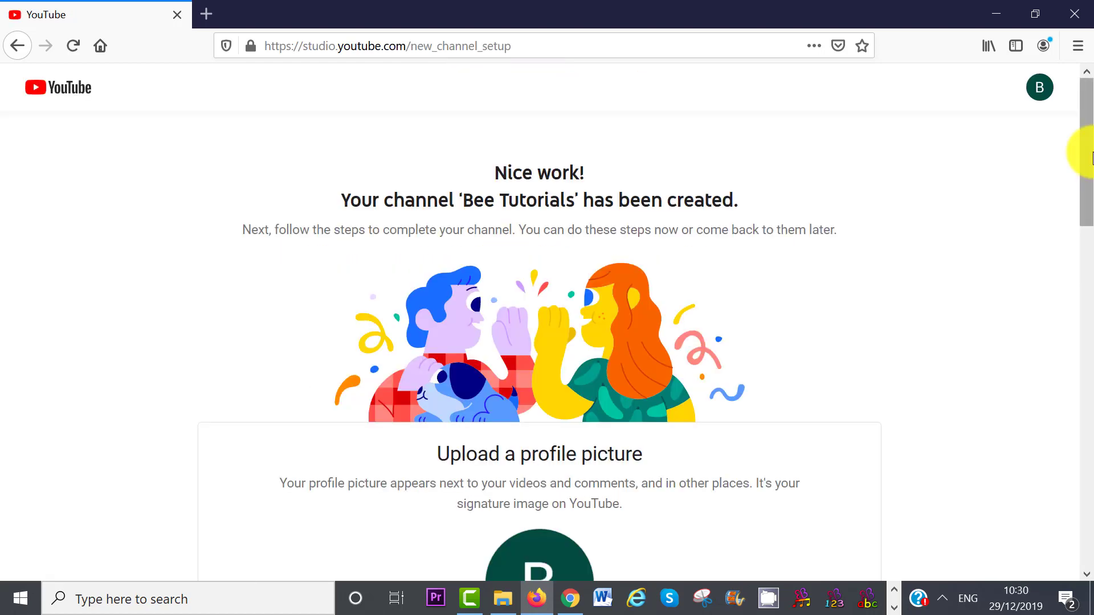
# Step: Upload the 'cropped 3' photo as the channel's profile picture
pyautogui.moveTo(1089, 153); pyautogui.dragTo(1091, 251)
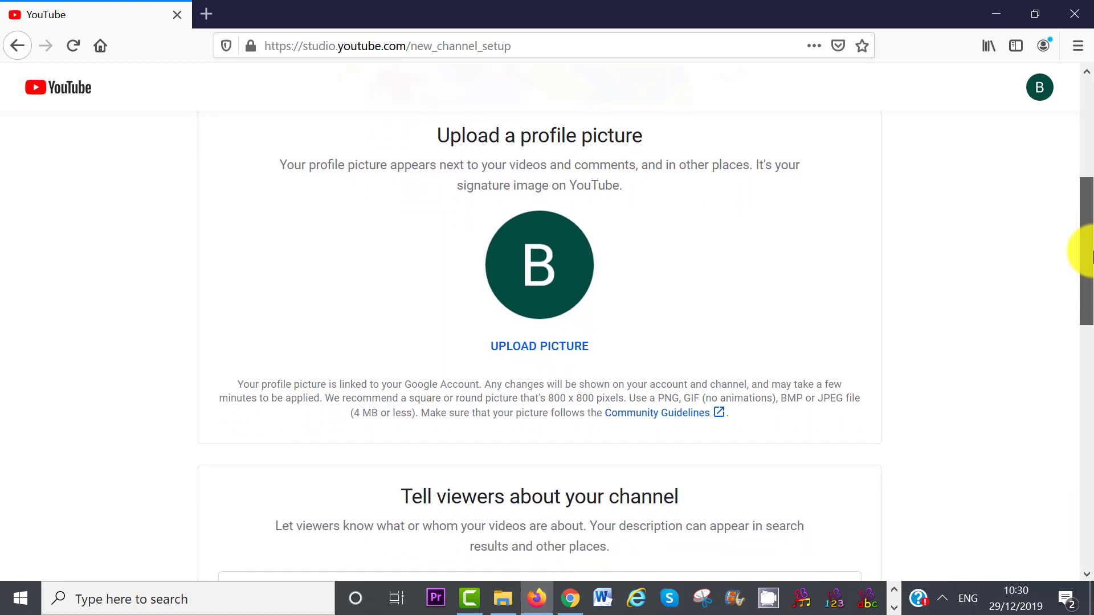
pyautogui.click(531, 348)
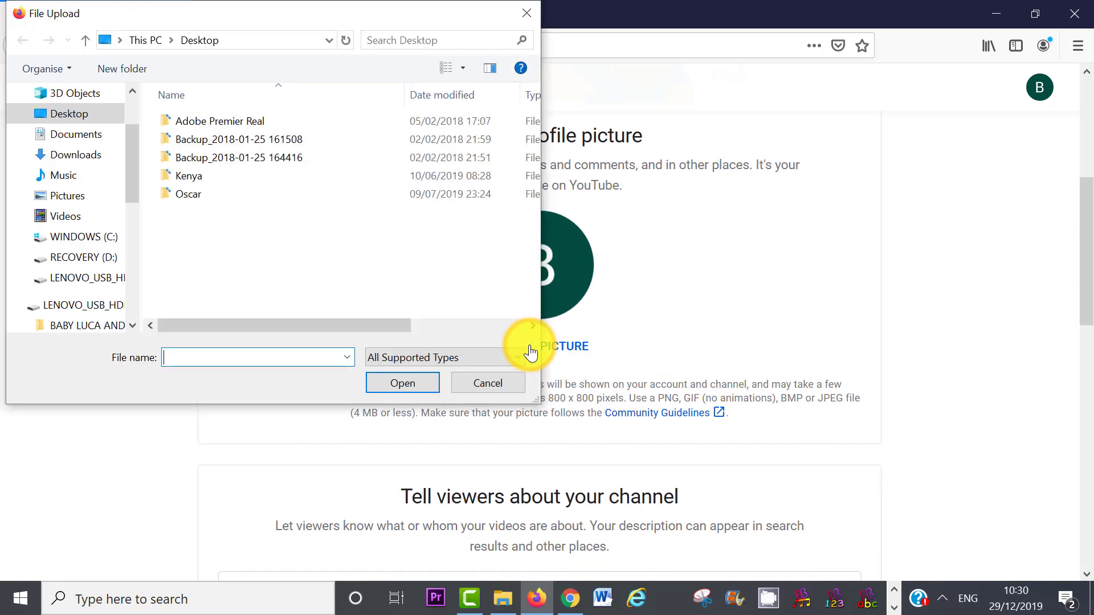
pyautogui.click(225, 247)
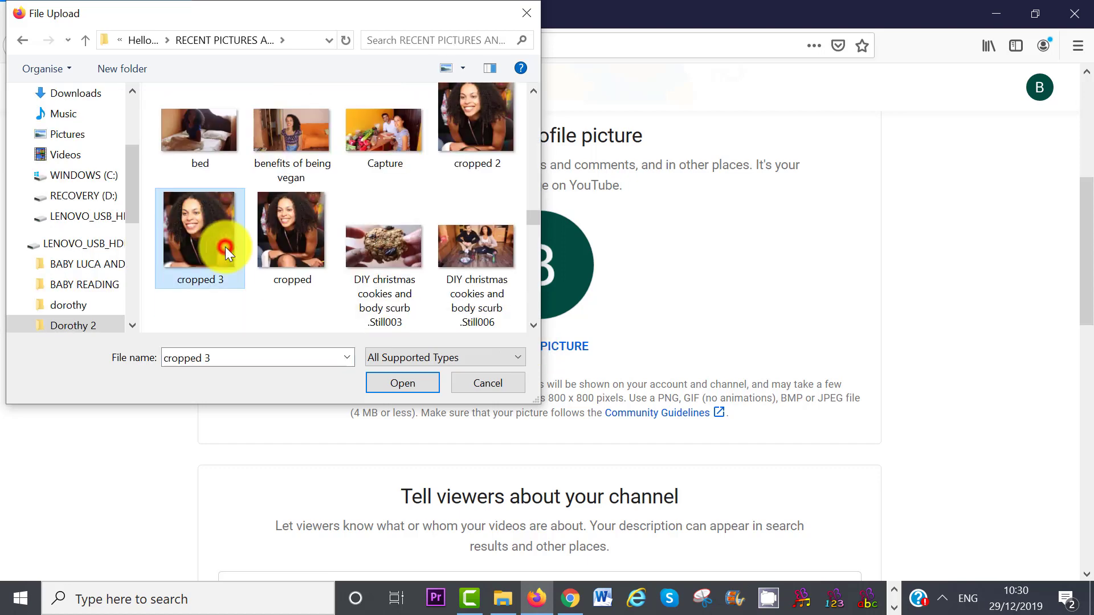
pyautogui.click(409, 382)
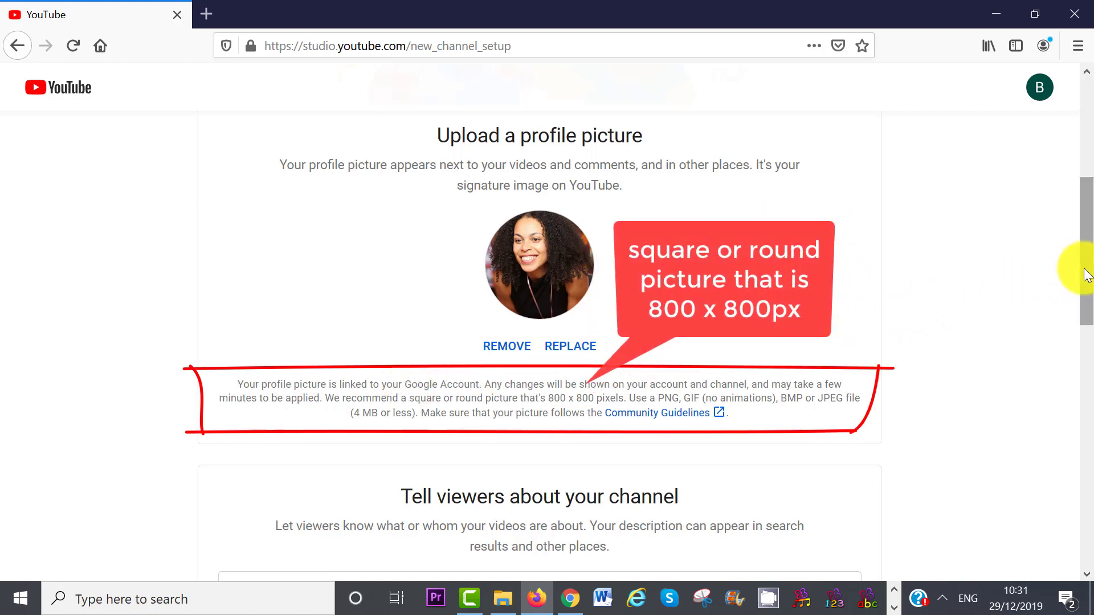
# Step: Add a 'My website' link pointing to naturalvita.net
pyautogui.moveTo(1085, 275); pyautogui.dragTo(1088, 348)
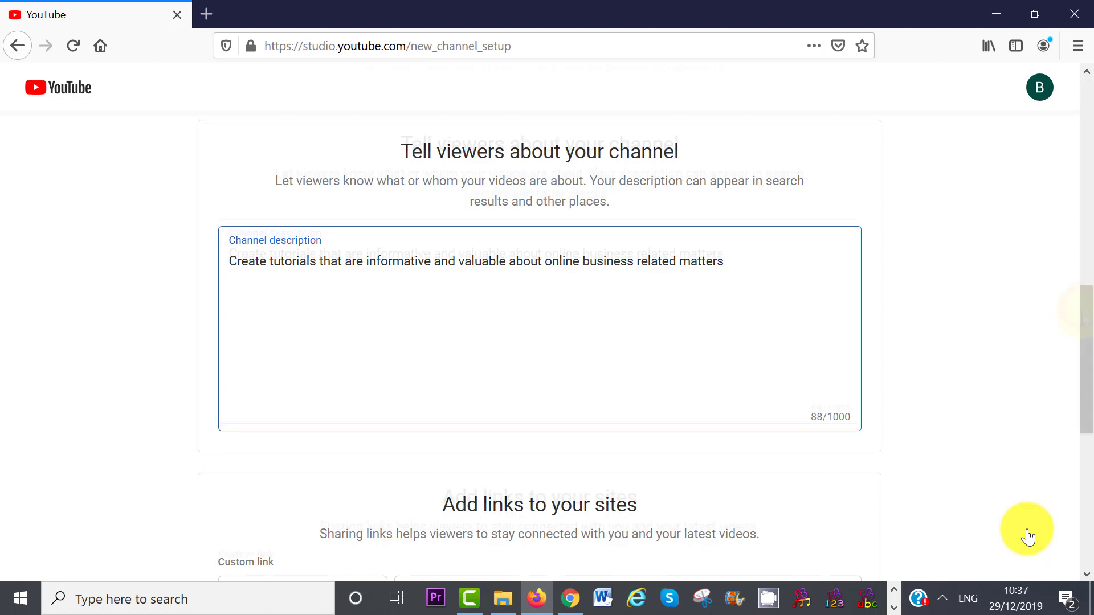
pyautogui.scroll(-5, 1082, 391)
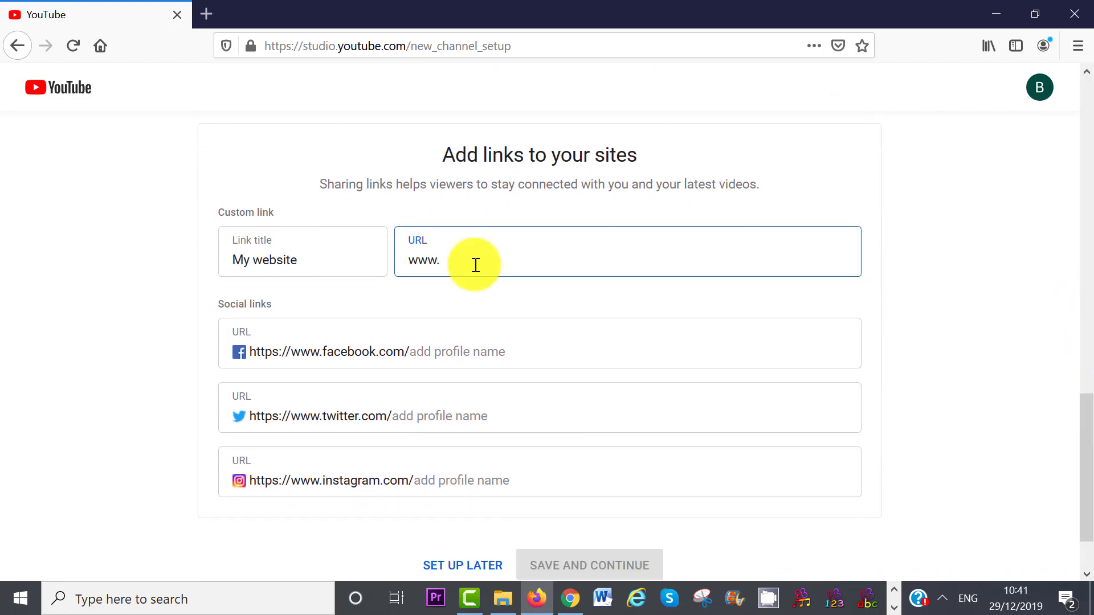
pyautogui.write('natural')
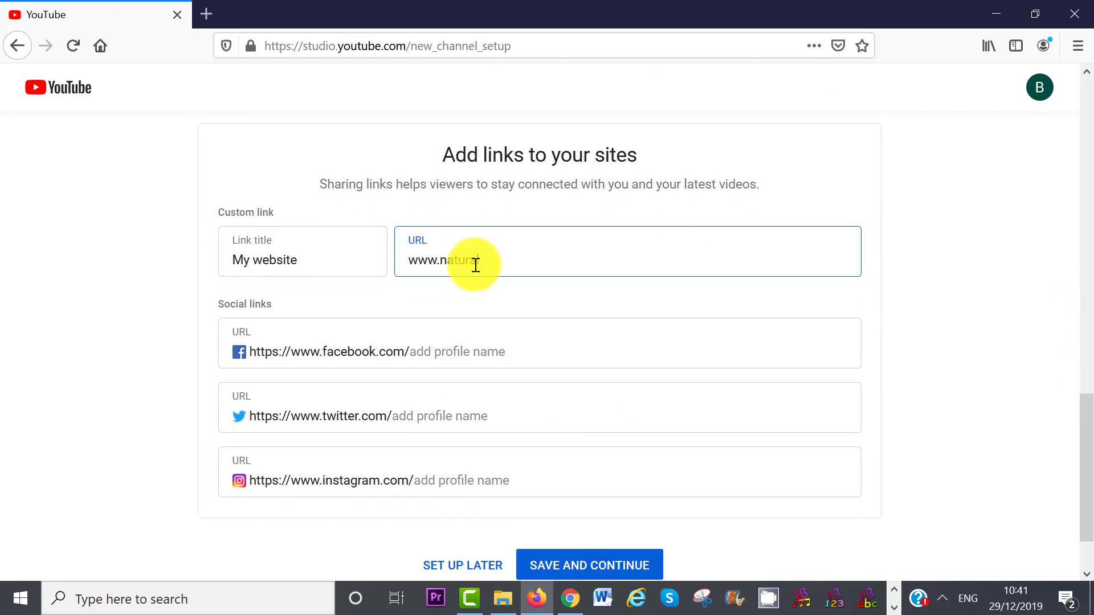
pyautogui.write('vita.net')
# Step: Enter the Facebook and Instagram profile names, correcting the Facebook one
pyautogui.click(477, 360)
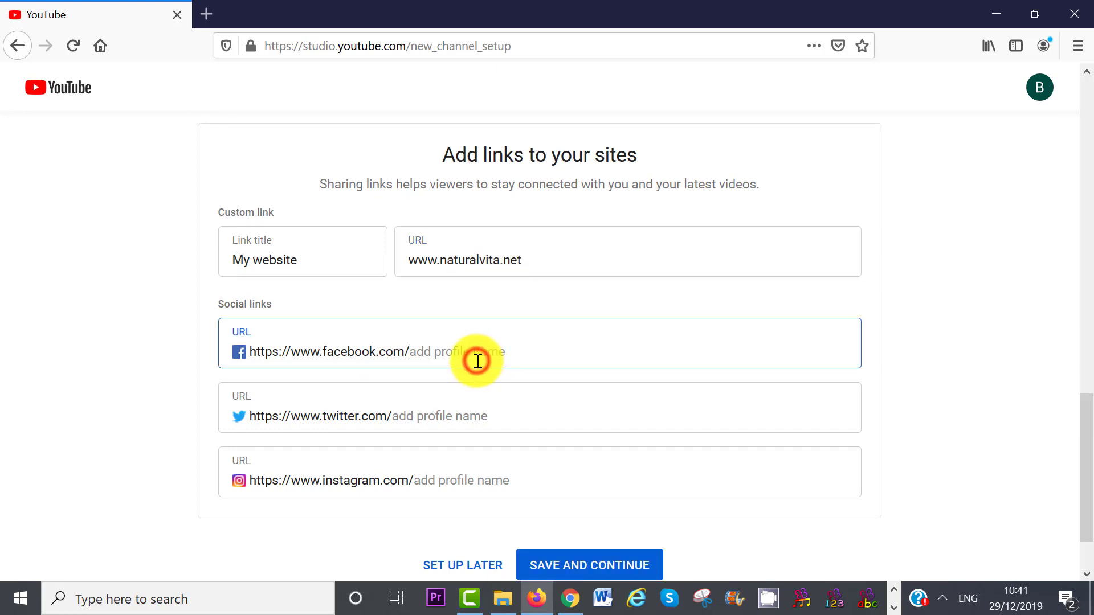
pyautogui.write('dorashe')
pyautogui.write('na')
pyautogui.write('turalvita')
pyautogui.click(463, 415)
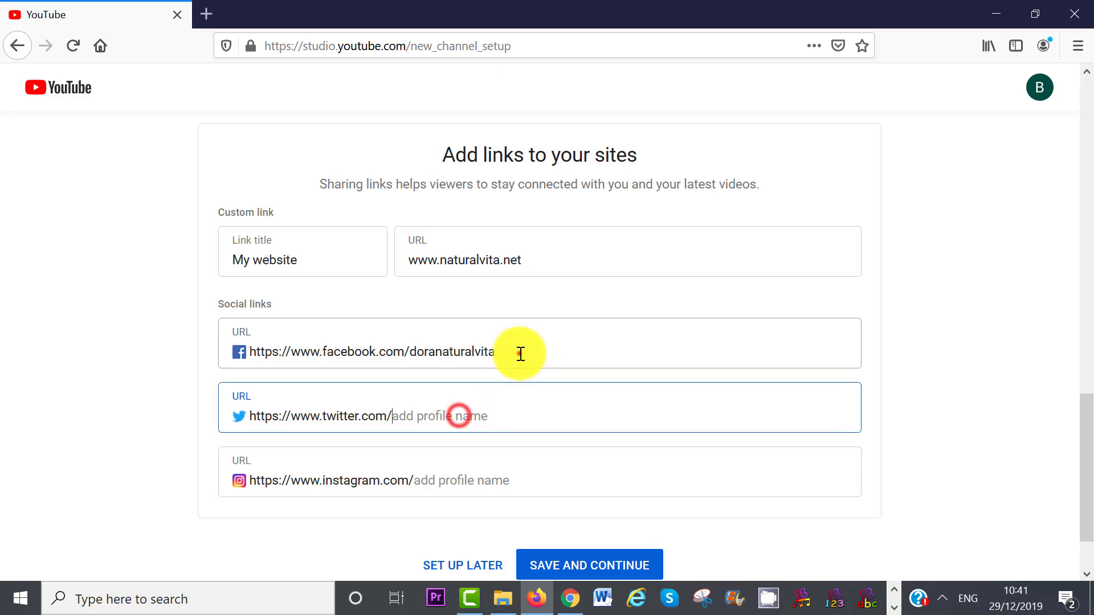
pyautogui.doubleClick(518, 351)
pyautogui.write('naturalvitatutorials')
pyautogui.click(429, 476)
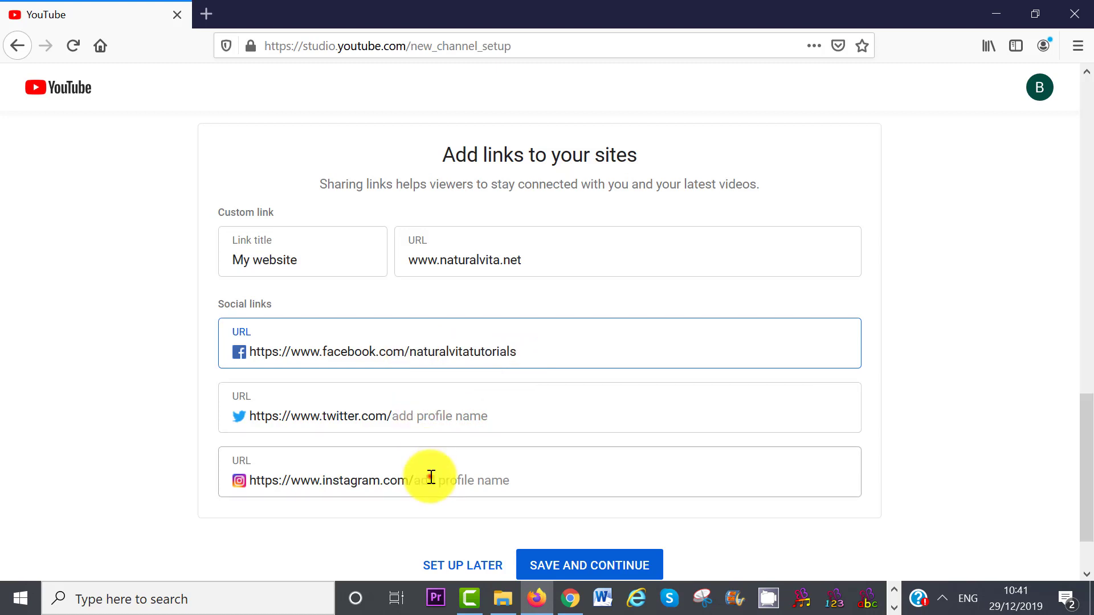
pyautogui.write('doranaturalvita')
pyautogui.moveTo(1087, 419); pyautogui.dragTo(1091, 456)
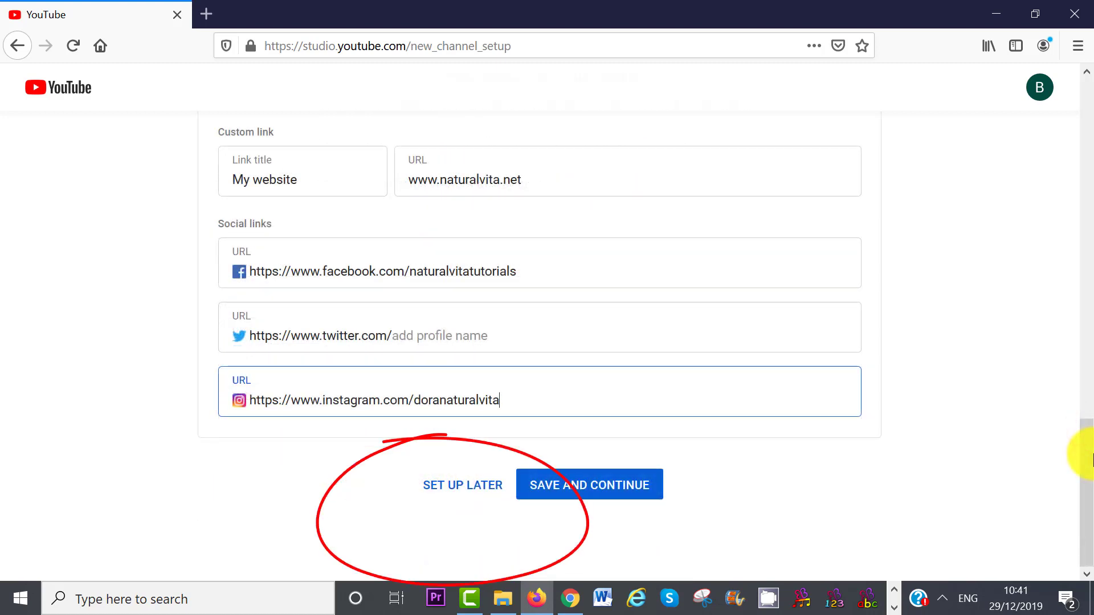
# Step: Save the links, customise the channel, and open the channel art window's Upload photos option
pyautogui.click(610, 483)
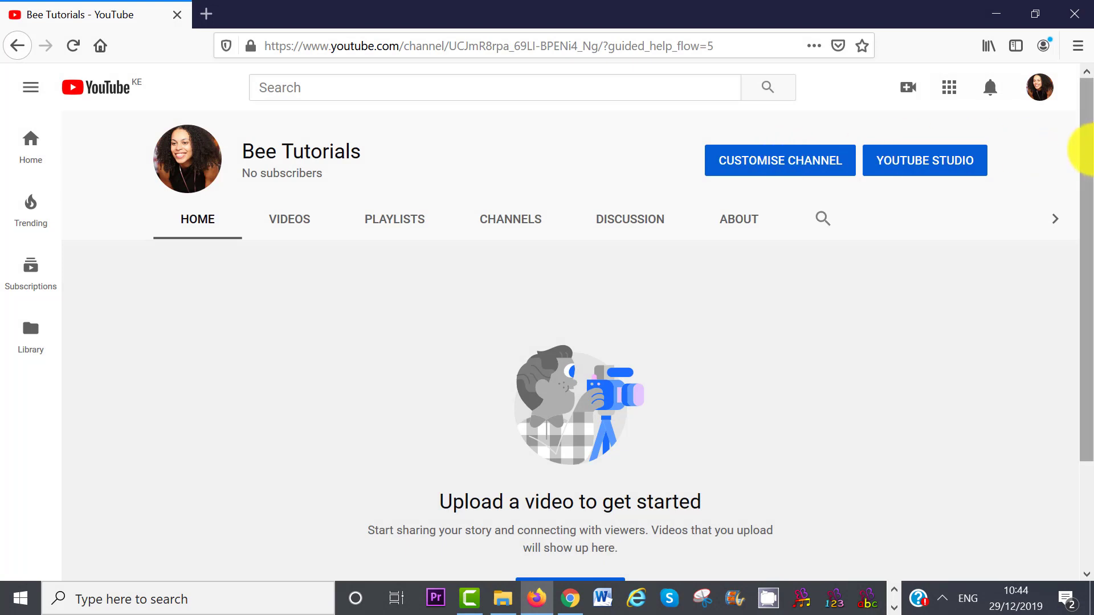
pyautogui.moveTo(1087, 179); pyautogui.dragTo(1089, 288)
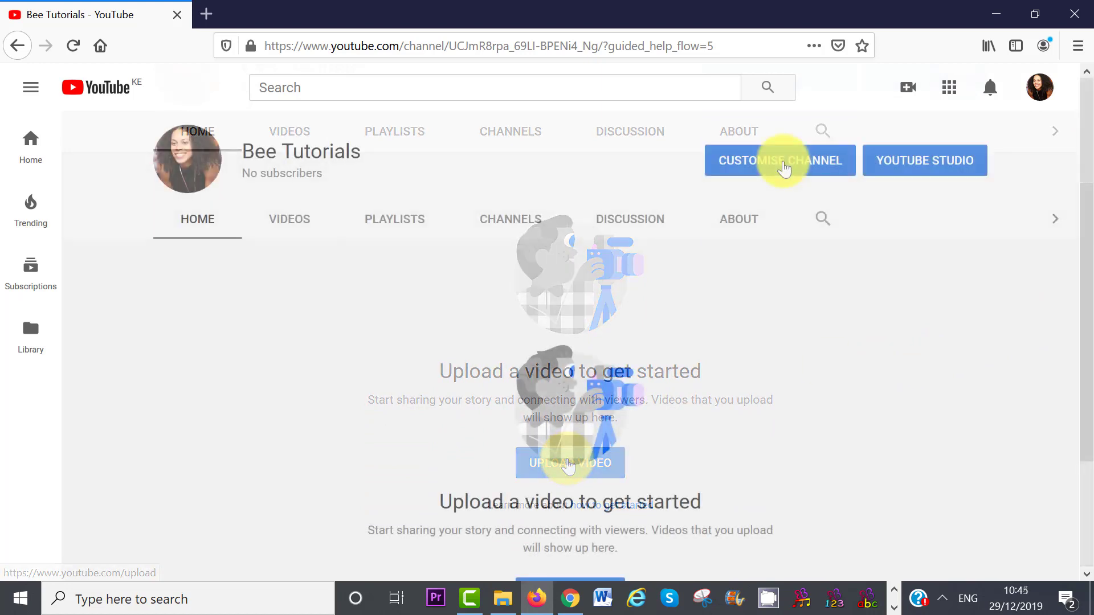
pyautogui.click(784, 168)
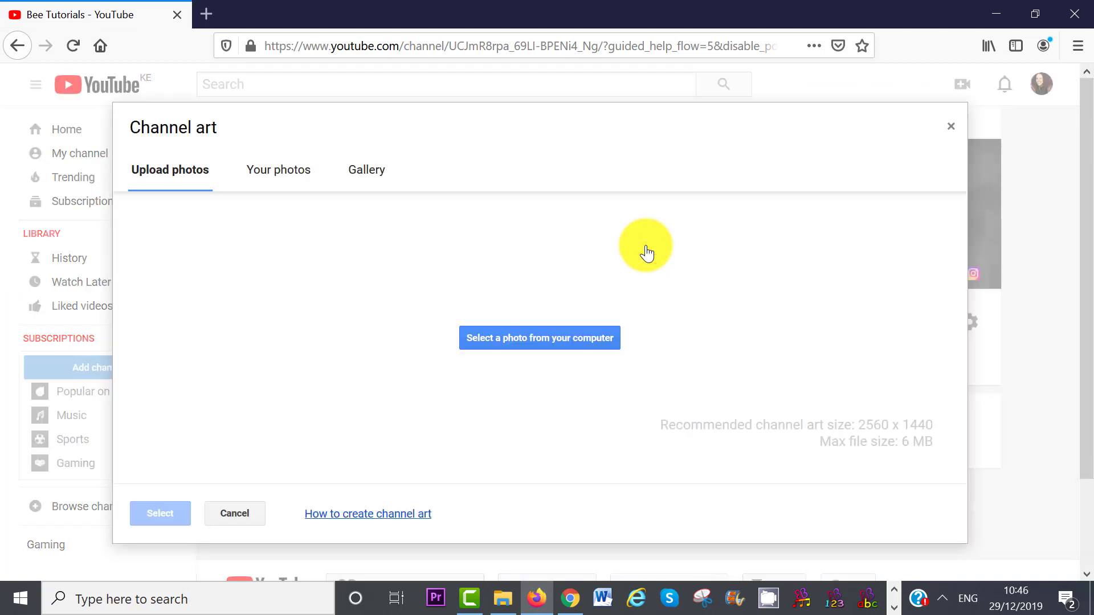
pyautogui.click(362, 171)
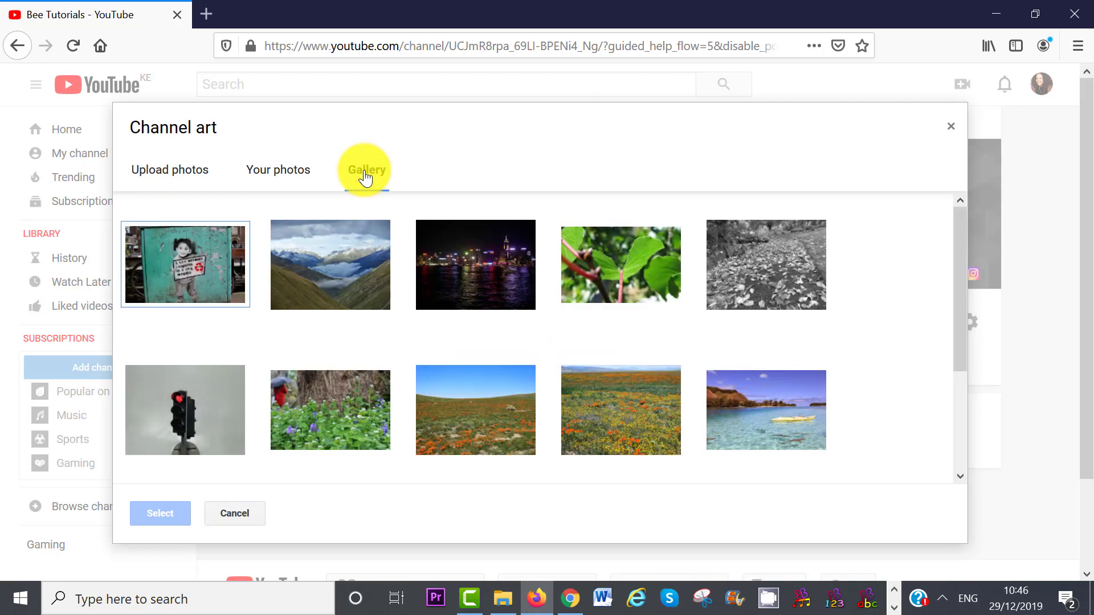
pyautogui.click(160, 177)
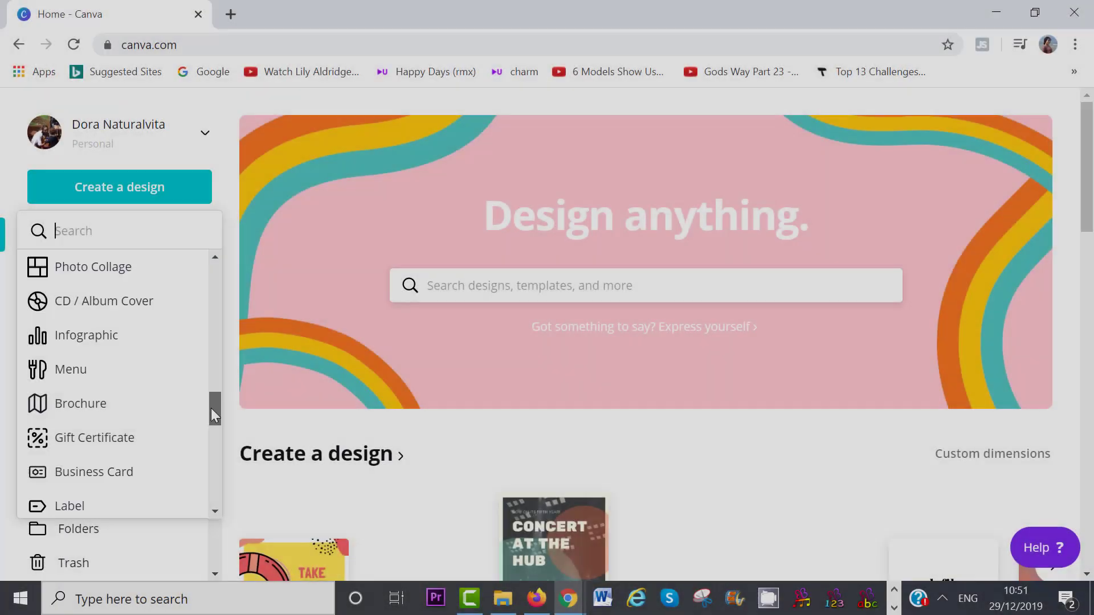
# Step: Start a Canva YouTube Channel Art design from a template titled 'bee tutorials'
pyautogui.moveTo(211, 408); pyautogui.dragTo(212, 438)
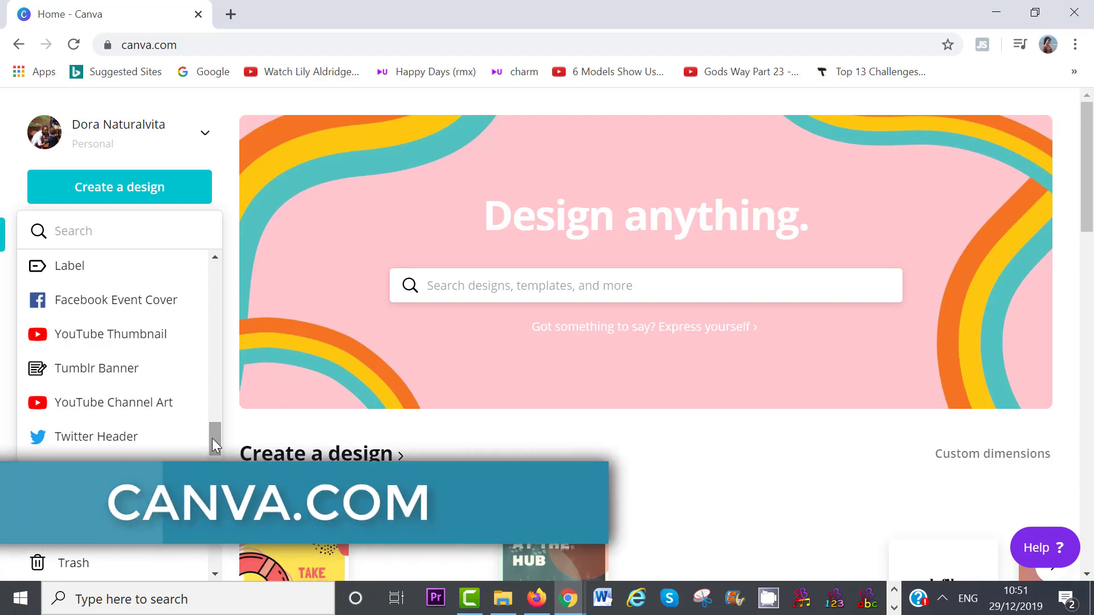
pyautogui.click(127, 409)
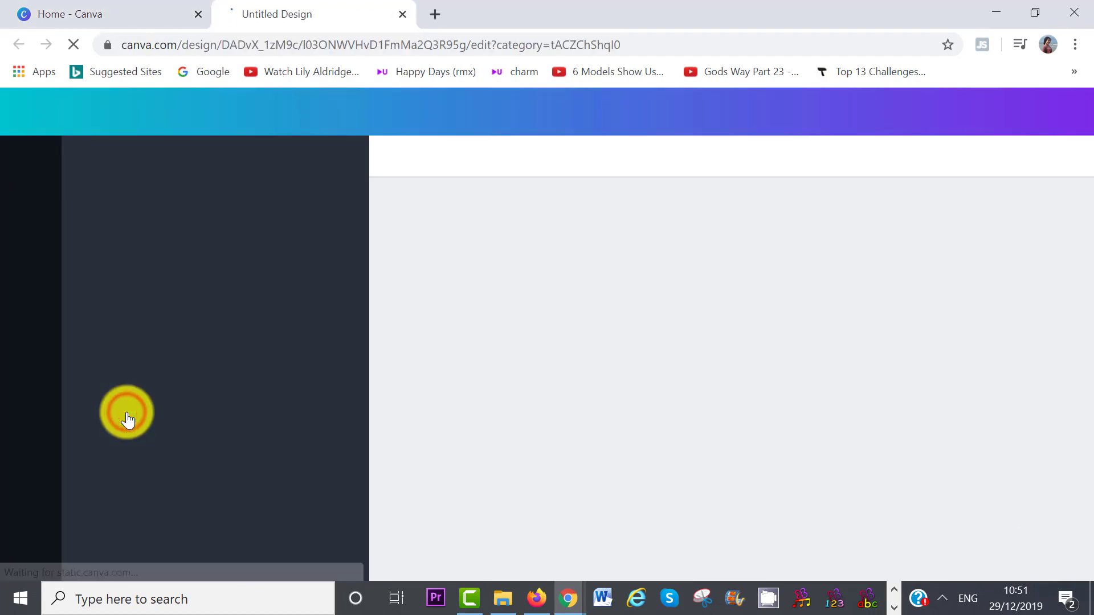
pyautogui.moveTo(361, 254); pyautogui.dragTo(362, 285)
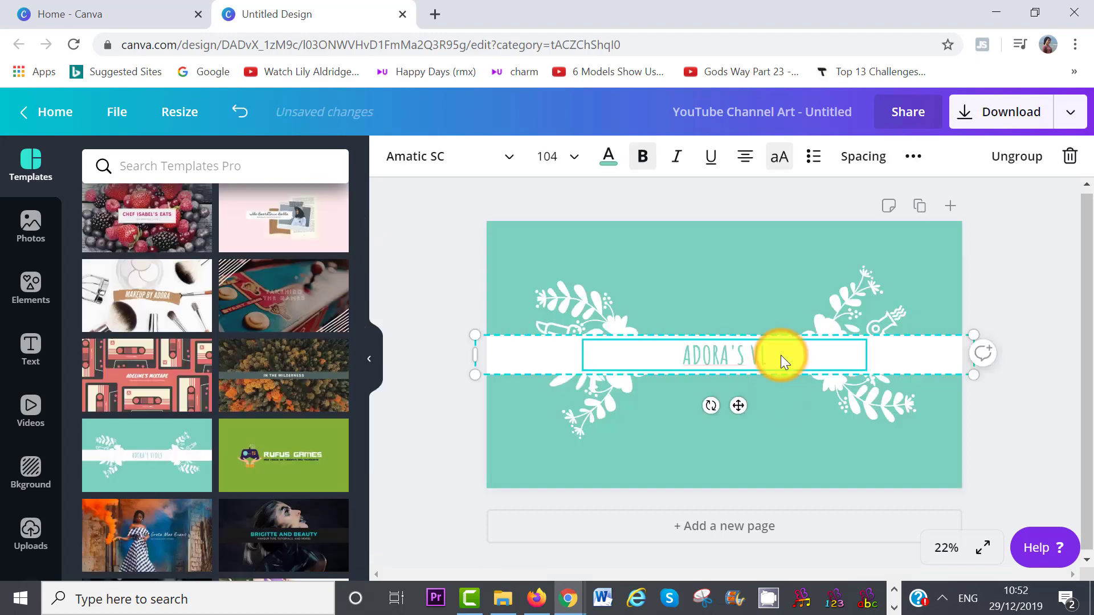
pyautogui.write('bee tutorials')
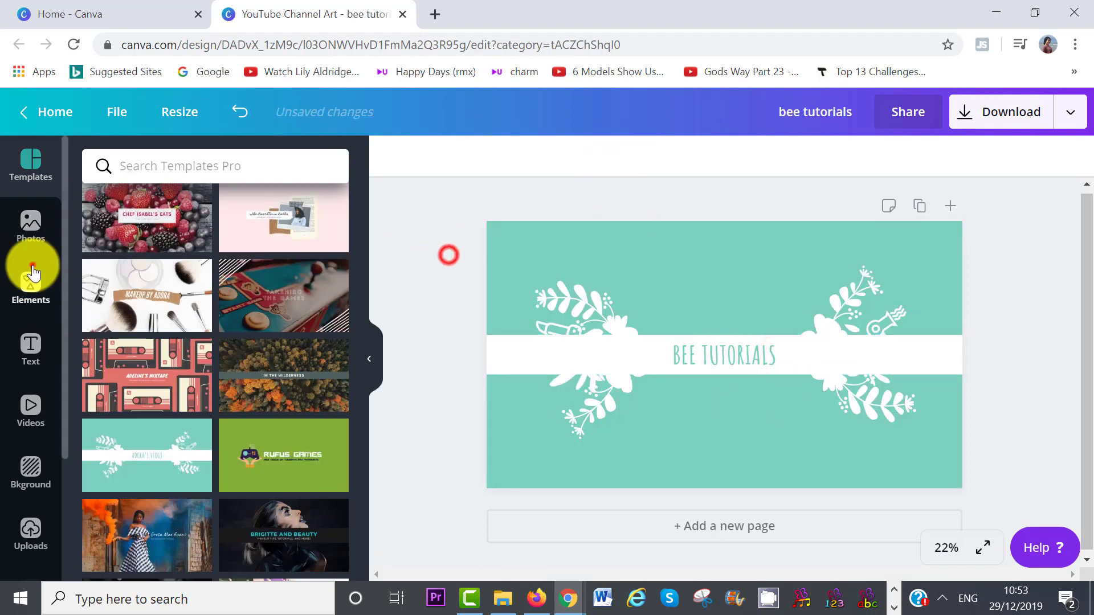
# Step: Add a small dotted-trail bee graphic beside the BEE TUTORIALS title
pyautogui.click(33, 273)
pyautogui.click(206, 166)
pyautogui.write('bee')
pyautogui.press('Return')
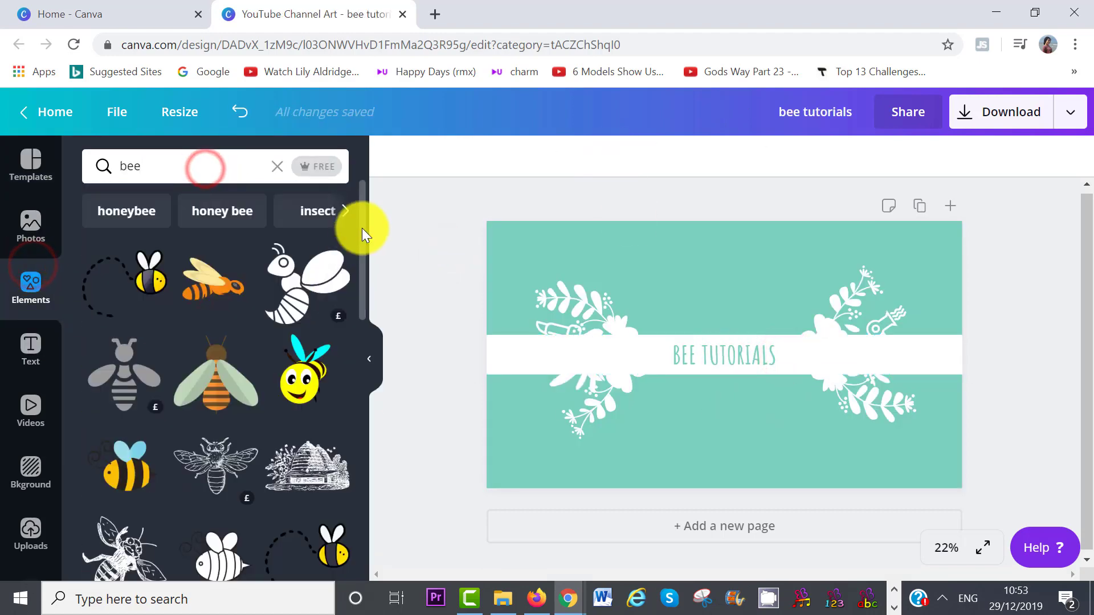
pyautogui.click(124, 279)
pyautogui.moveTo(533, 223); pyautogui.dragTo(655, 320)
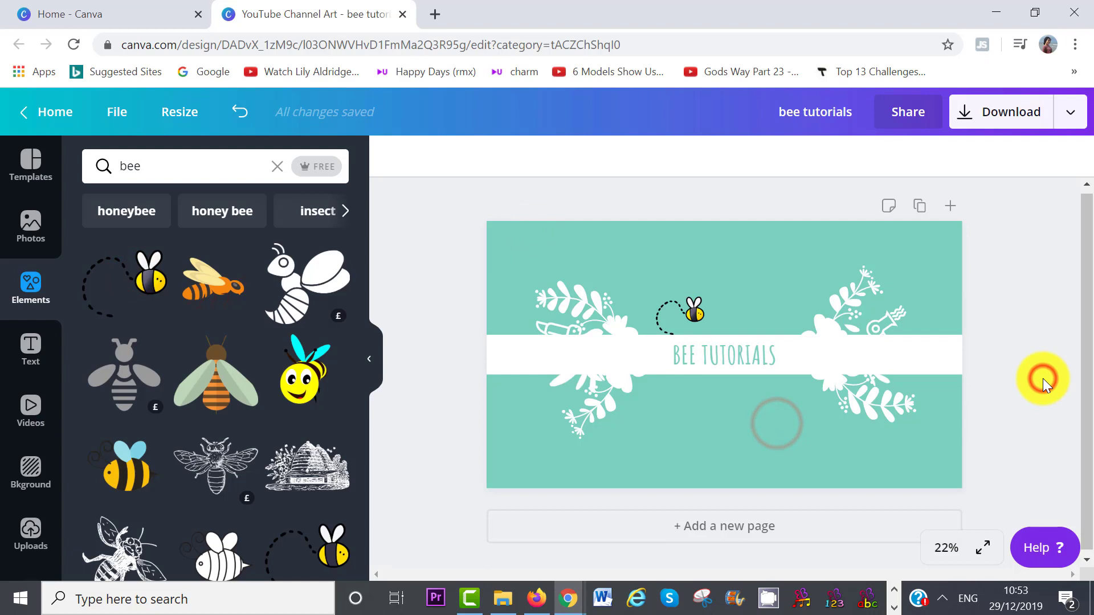
pyautogui.click(692, 319)
# Step: Download the banner as a PNG and open it to check
pyautogui.click(998, 112)
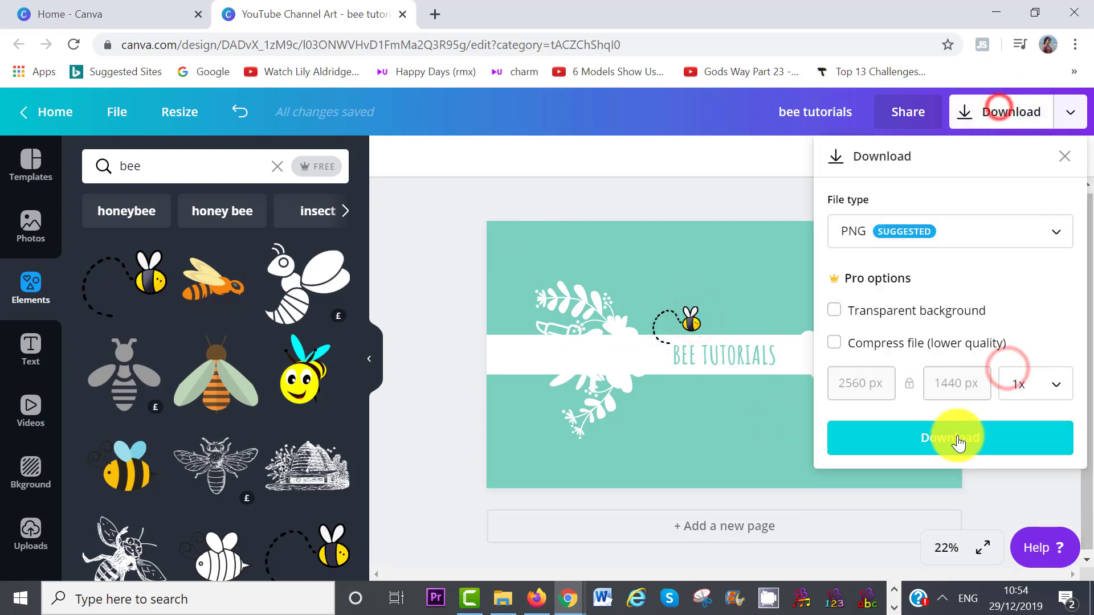
pyautogui.click(958, 443)
pyautogui.click(91, 562)
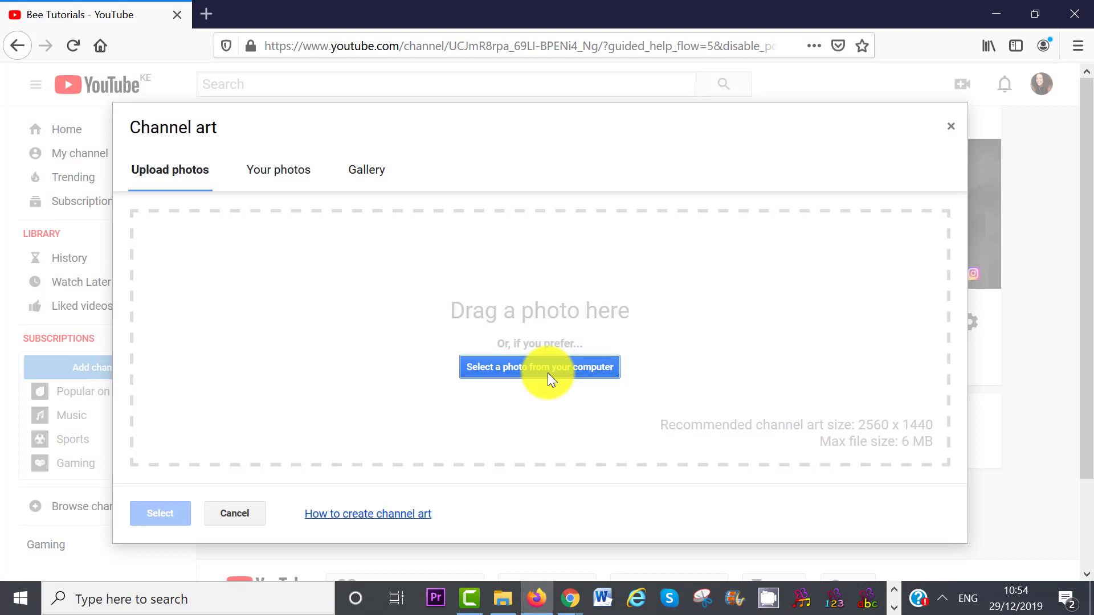
# Step: Upload 'bee tutorials.png', adjust the crop area, and apply it as the channel banner
pyautogui.click(548, 372)
pyautogui.click(194, 182)
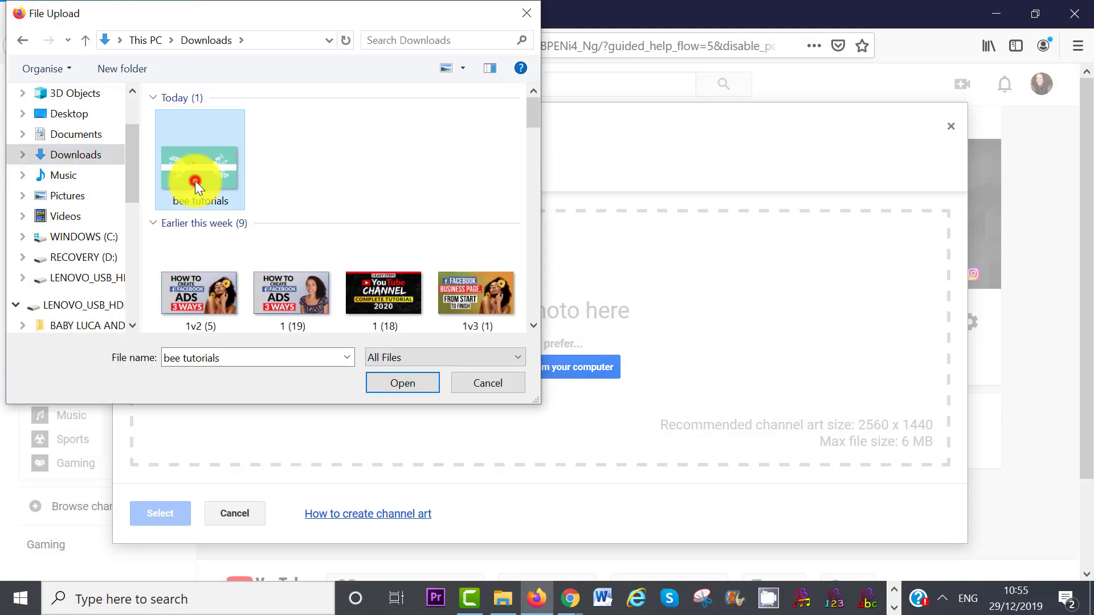
pyautogui.click(397, 380)
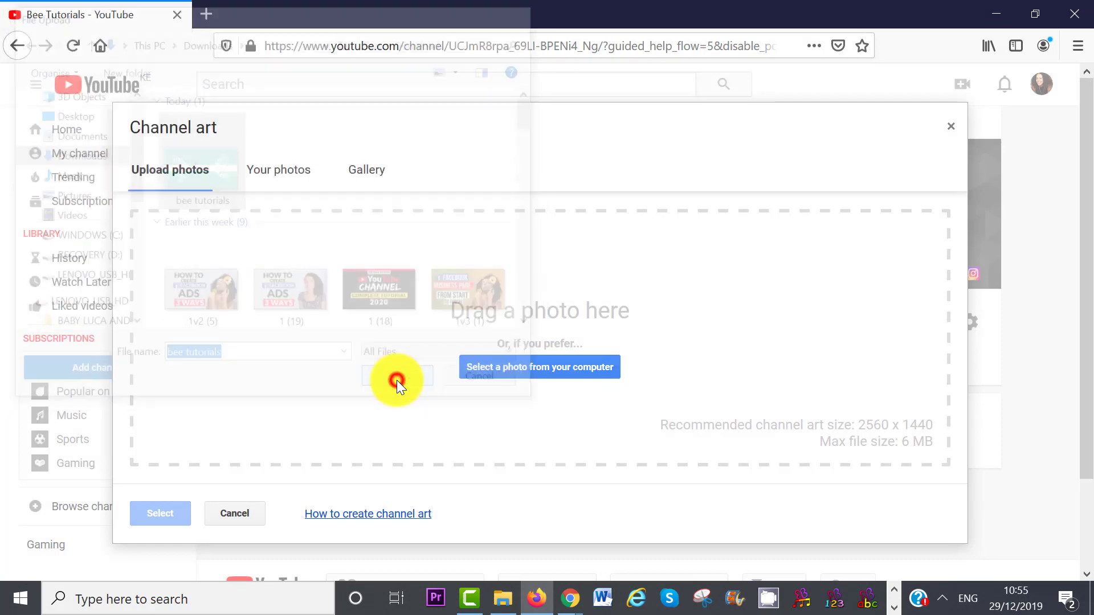
pyautogui.moveTo(706, 443); pyautogui.dragTo(677, 424)
pyautogui.moveTo(560, 353); pyautogui.dragTo(569, 352)
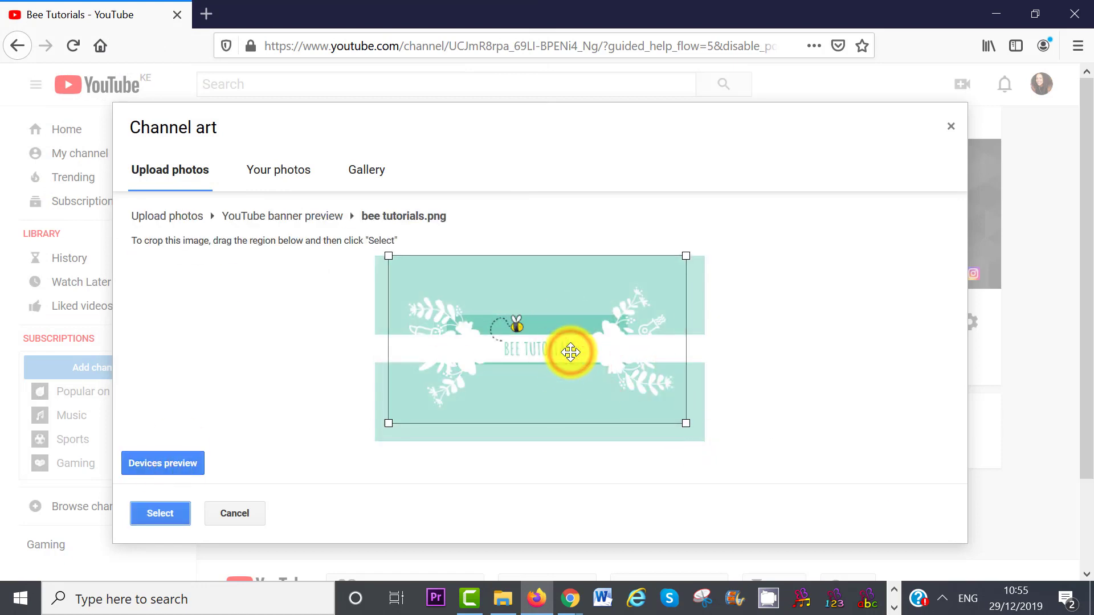
pyautogui.click(156, 509)
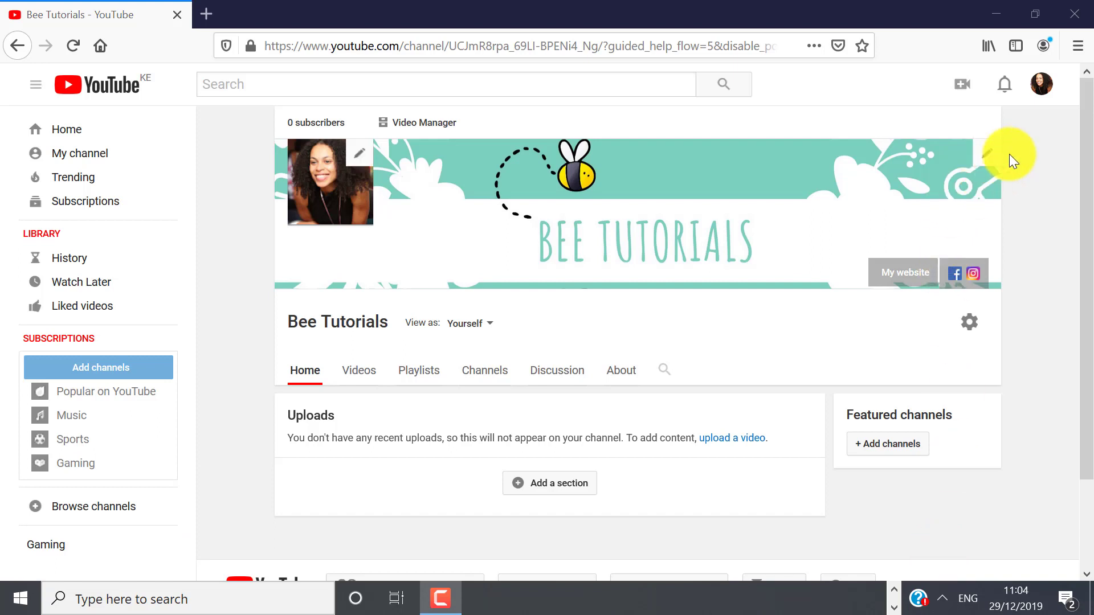
# Step: Create a new brand account channel named 'Bee Tutorials 2' from the account's channel list
pyautogui.click(1039, 88)
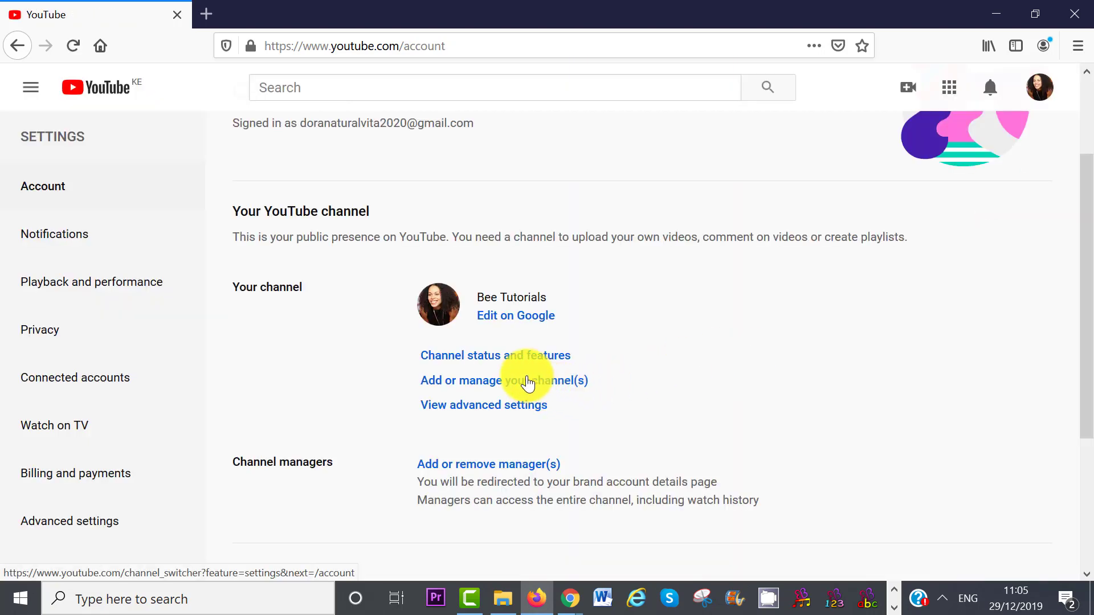
pyautogui.click(527, 382)
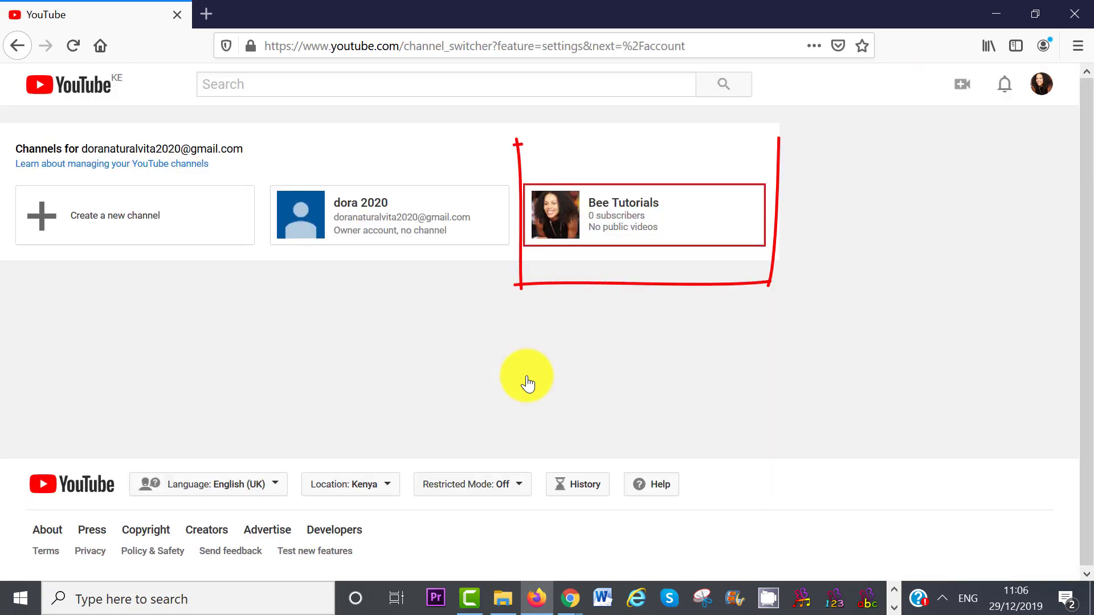
pyautogui.click(114, 216)
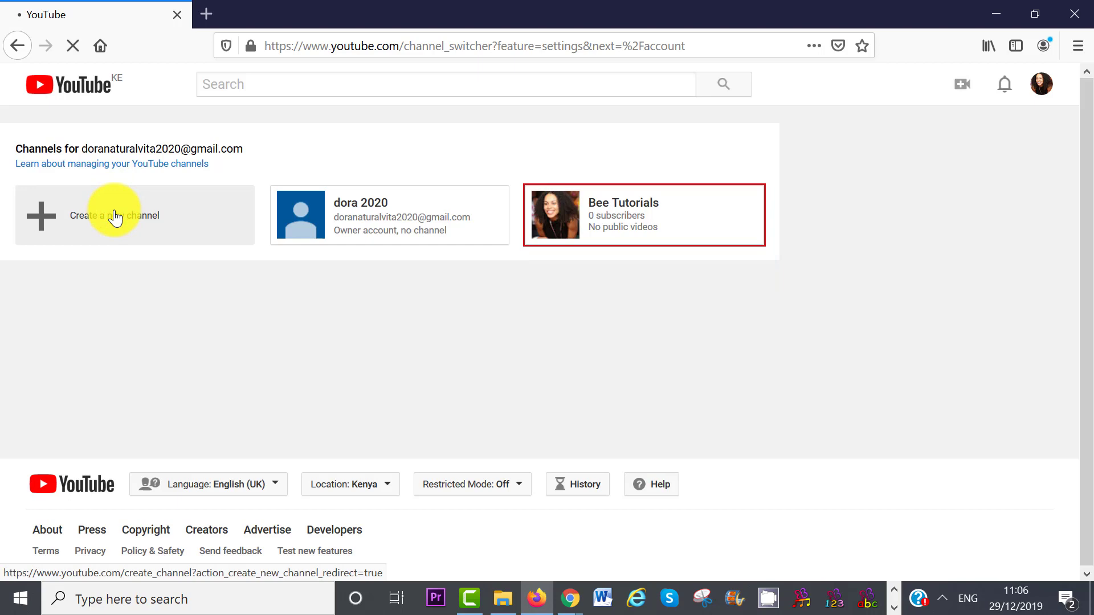
pyautogui.write('Bee Tut')
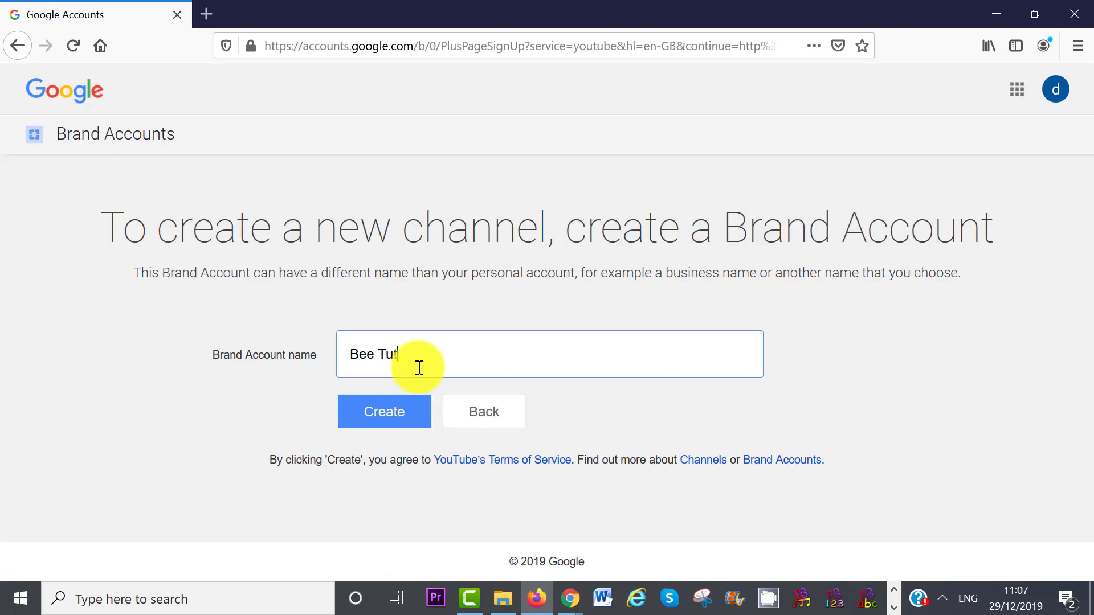
pyautogui.write('orials 2')
pyautogui.click(392, 412)
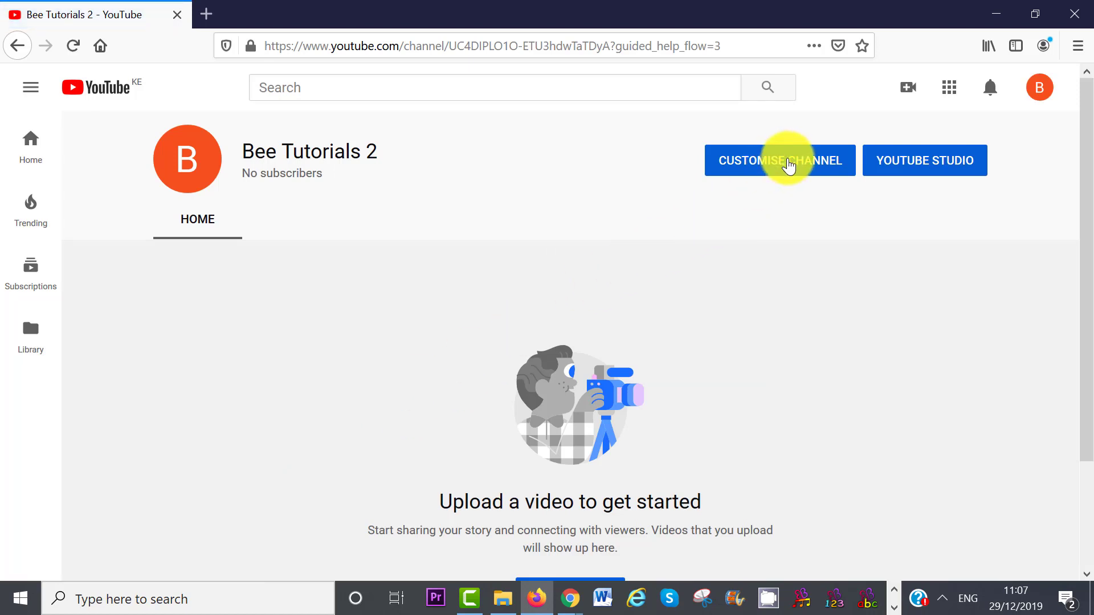
# Step: Open Bee Tutorials 2's Customise Channel page, then scroll the account menu's channel list
pyautogui.click(788, 165)
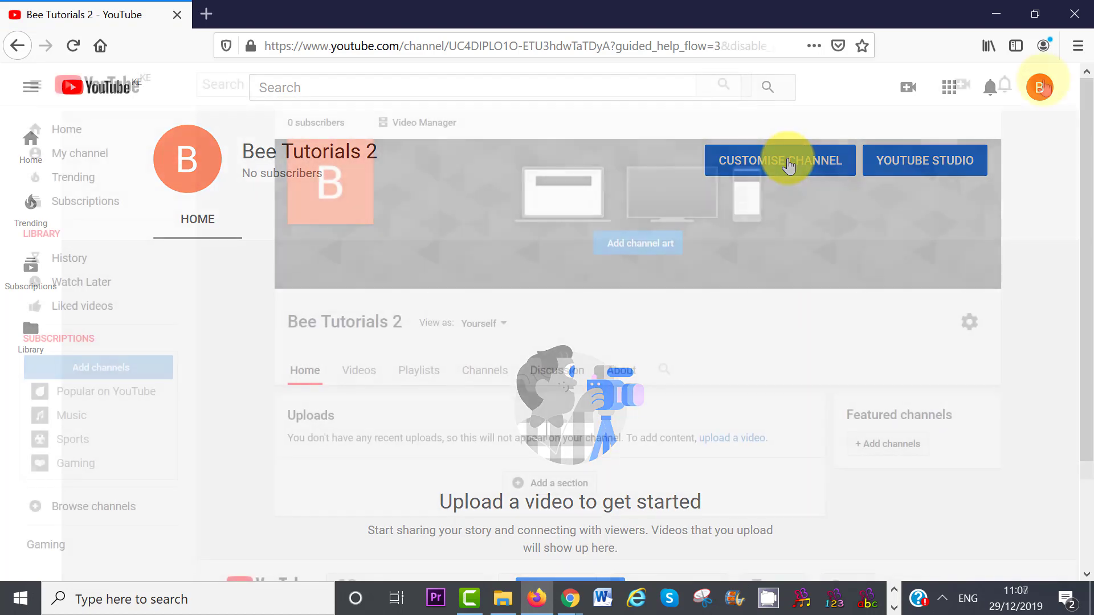
pyautogui.click(1040, 84)
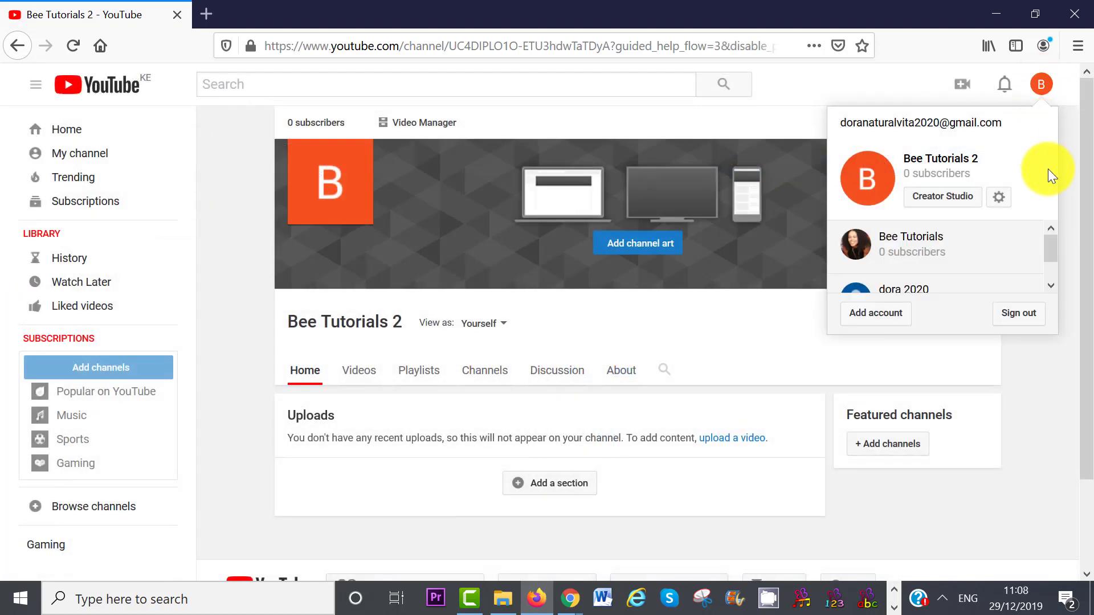
pyautogui.moveTo(1050, 241)
pyautogui.mouseDown()
pyautogui.moveTo(1055, 273)
pyautogui.moveTo(1051, 237)
pyautogui.mouseUp()
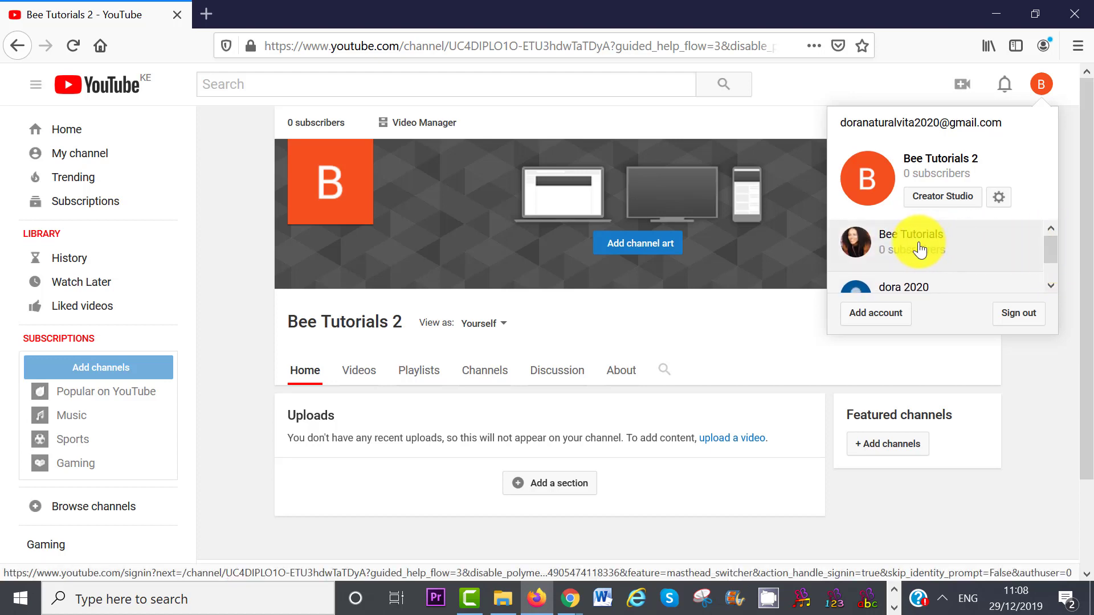